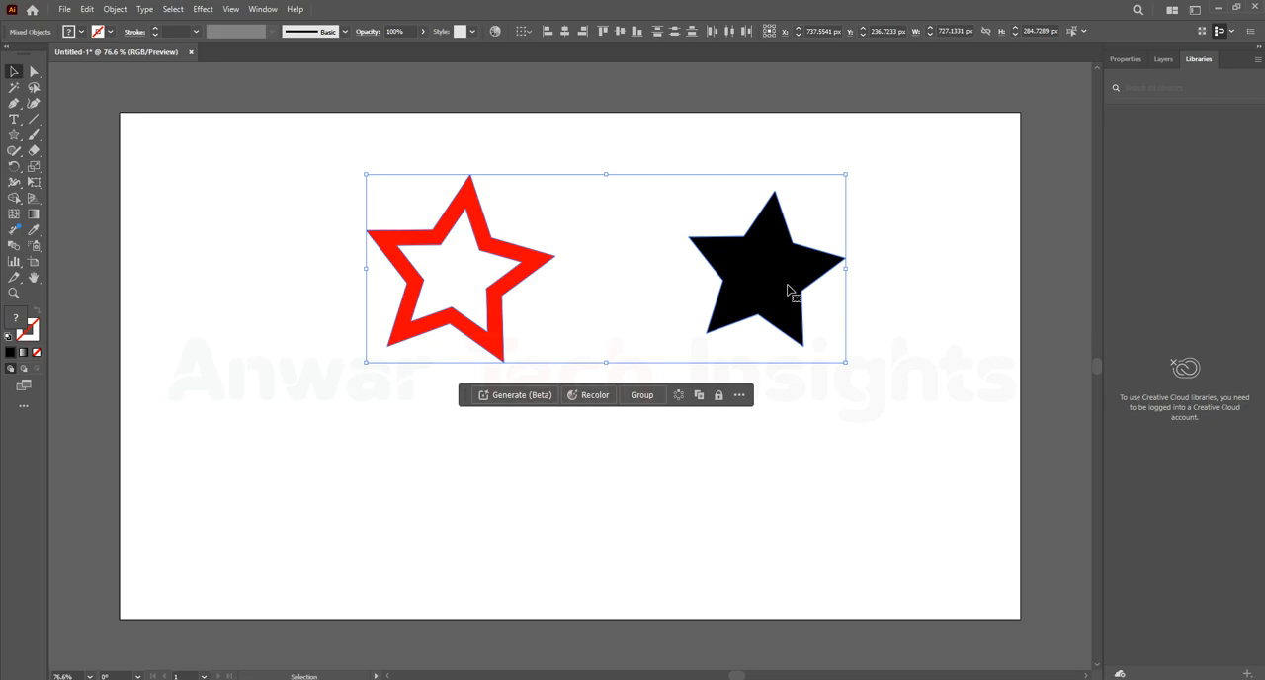
Shift the two stars and reposition the red outline star and the black star side by side near the artboard's upper part
mouse_move(788, 291)
mouse_down()
mouse_move(712, 286)
mouse_move(757, 294)
mouse_move(777, 286)
mouse_move(746, 292)
mouse_move(782, 274)
mouse_up()
click(903, 367)
drag(506, 249, 431, 224)
drag(801, 268, 688, 264)
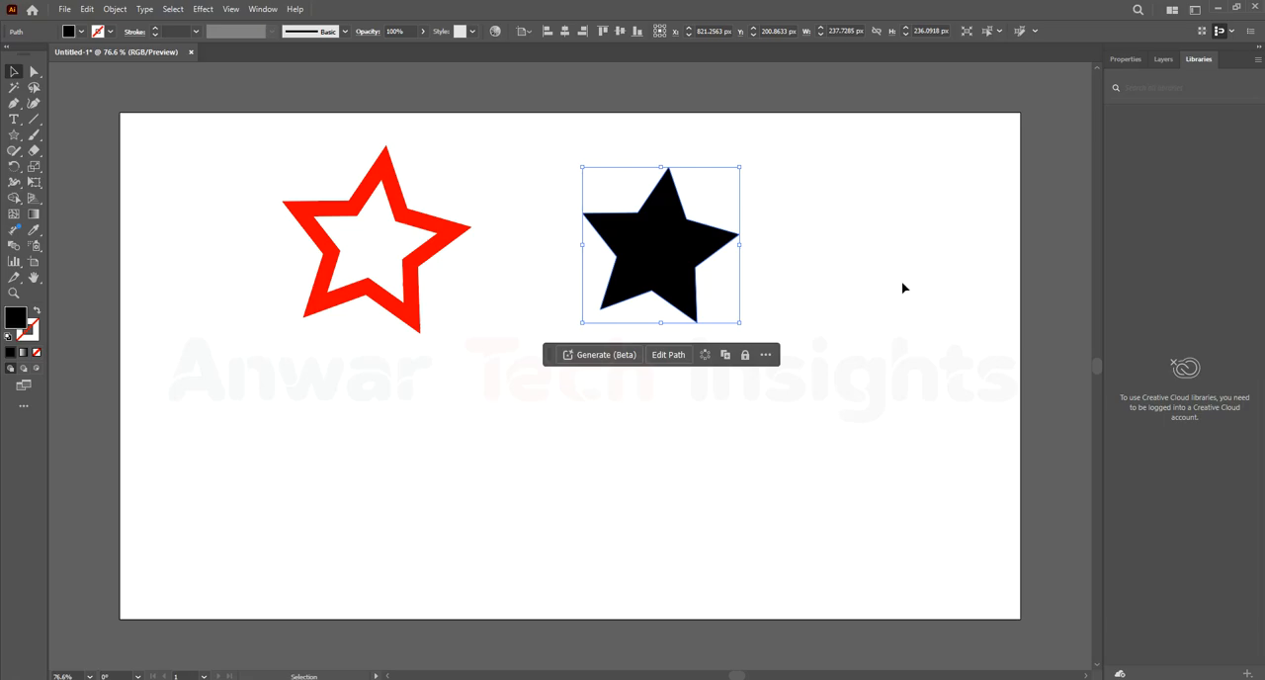
Move the black star to the artboard's upper right and place a duplicate of it near the centre
drag(673, 248, 773, 218)
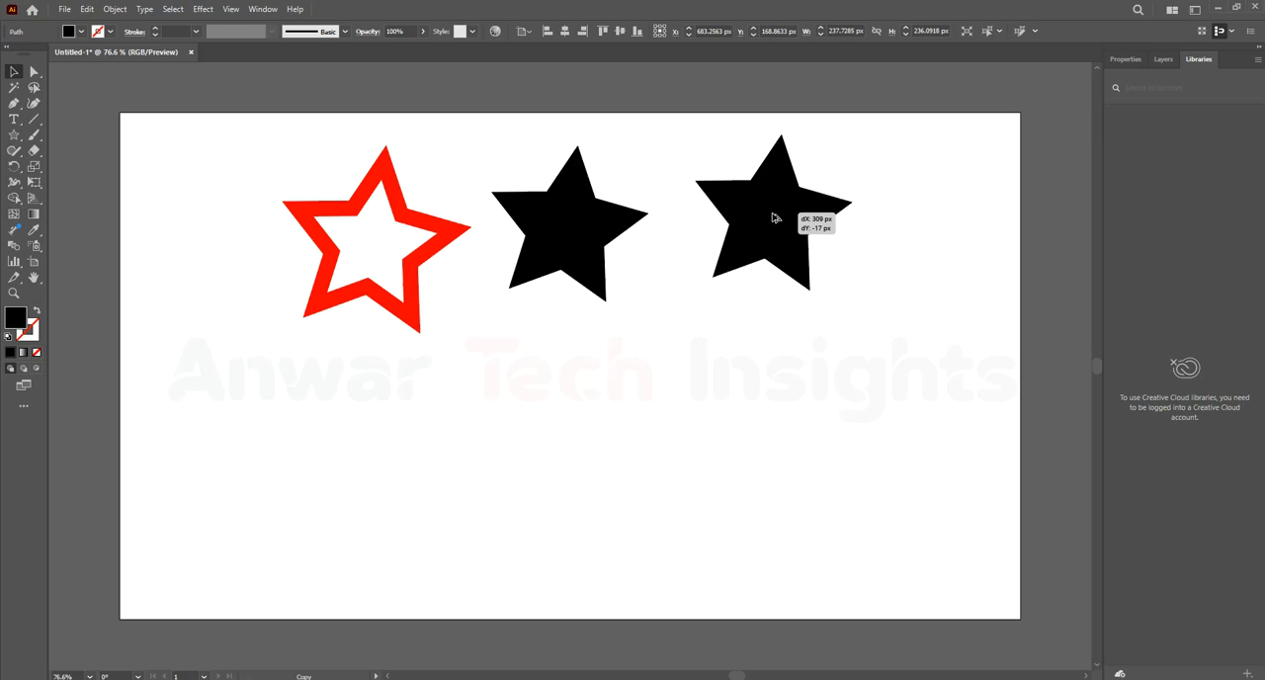
drag(772, 215, 773, 219)
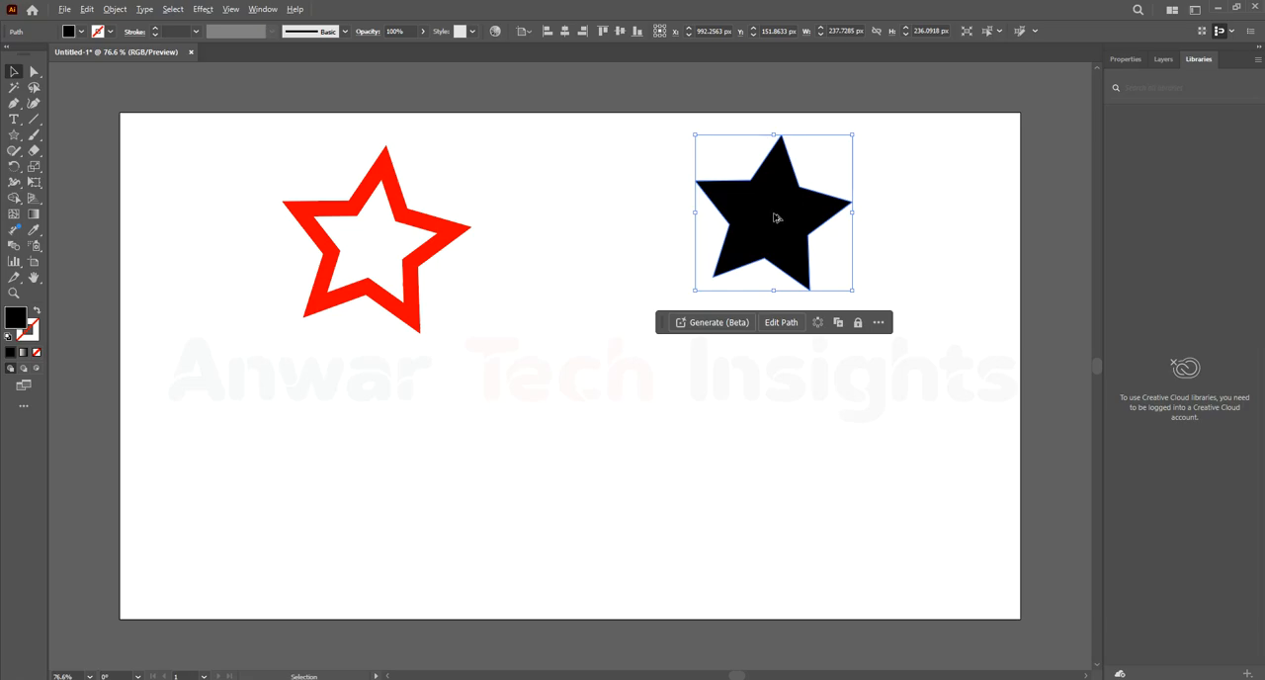
drag(786, 218, 592, 345)
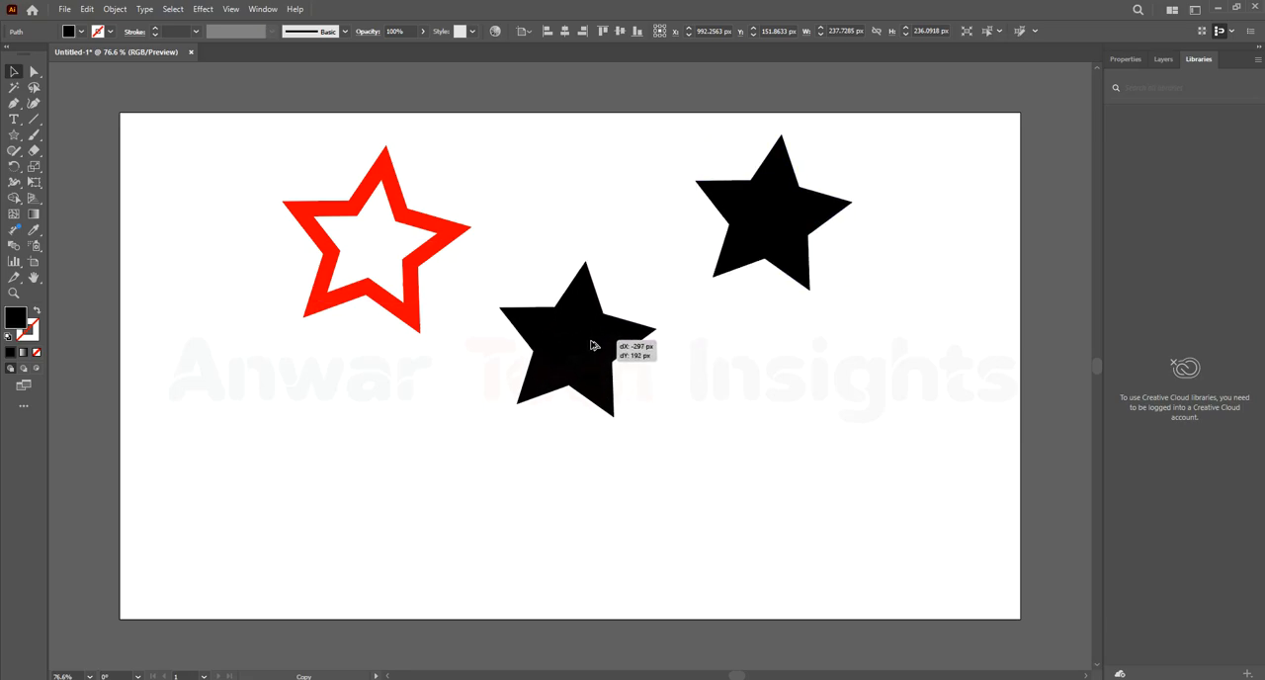
drag(592, 345, 592, 345)
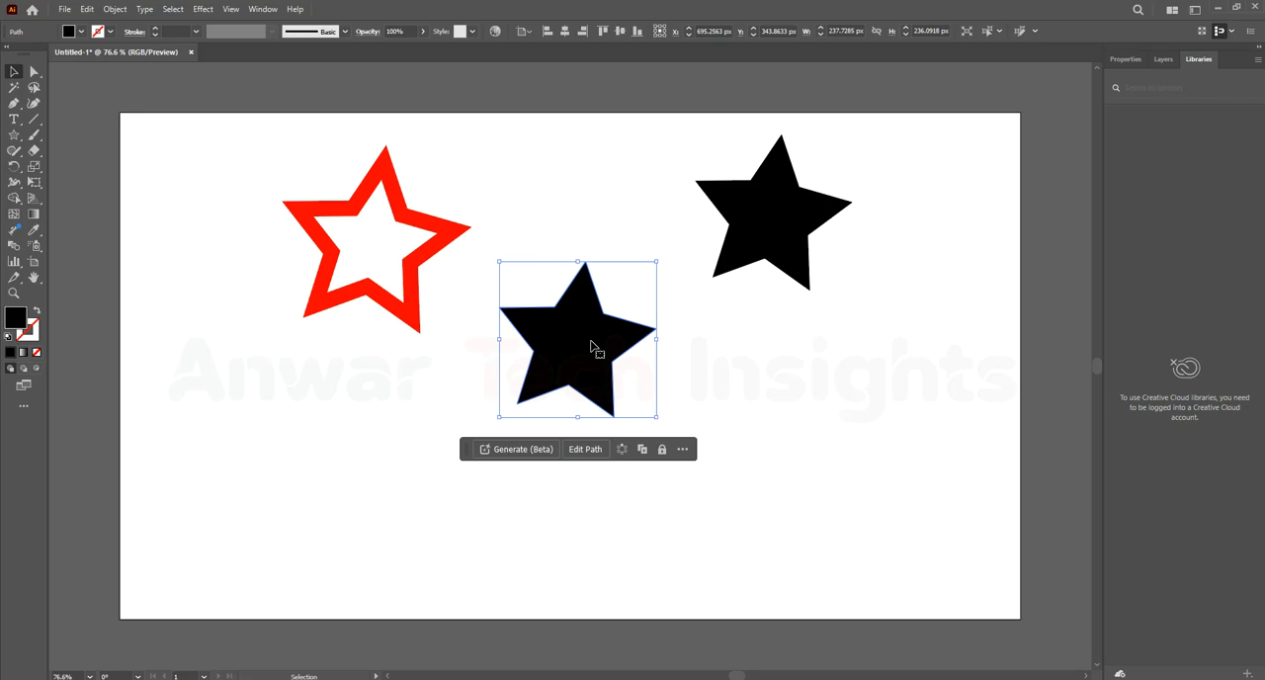
Place further duplicates of the black star across the artboard until there are ten black stars
click(622, 346)
drag(577, 346, 521, 433)
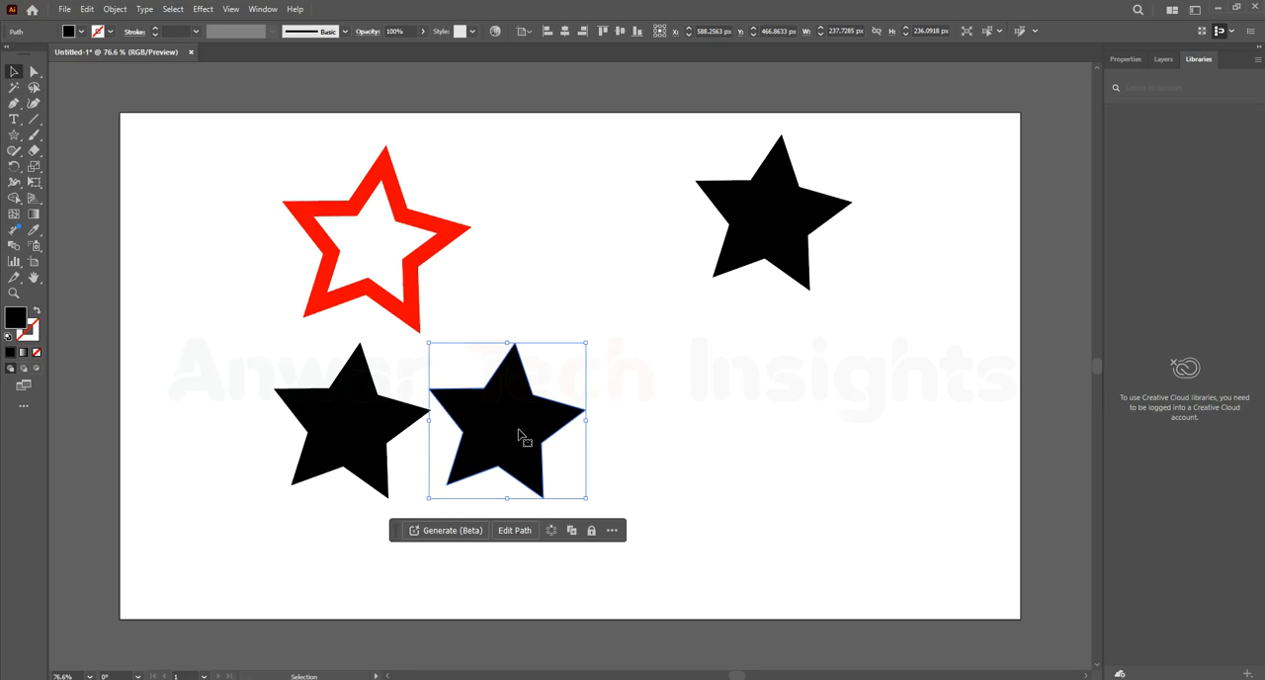
click(805, 445)
drag(510, 426, 211, 524)
drag(1002, 418, 1004, 291)
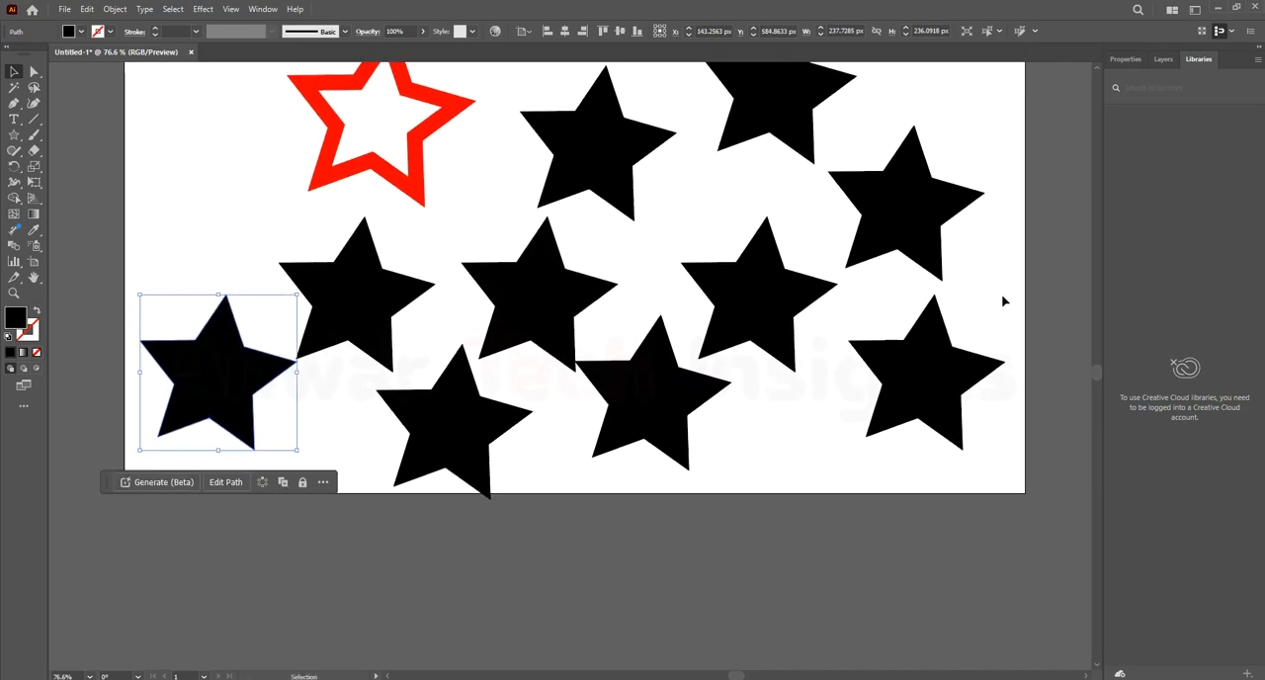
drag(807, 428, 830, 500)
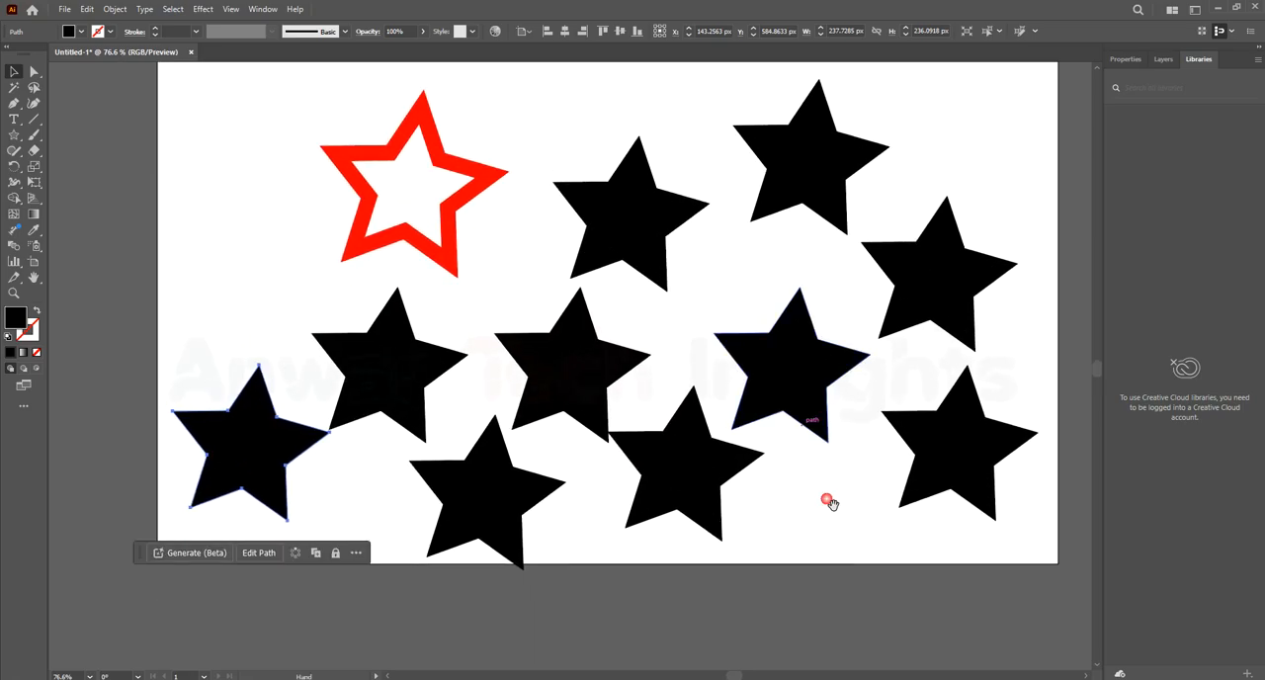
click(844, 504)
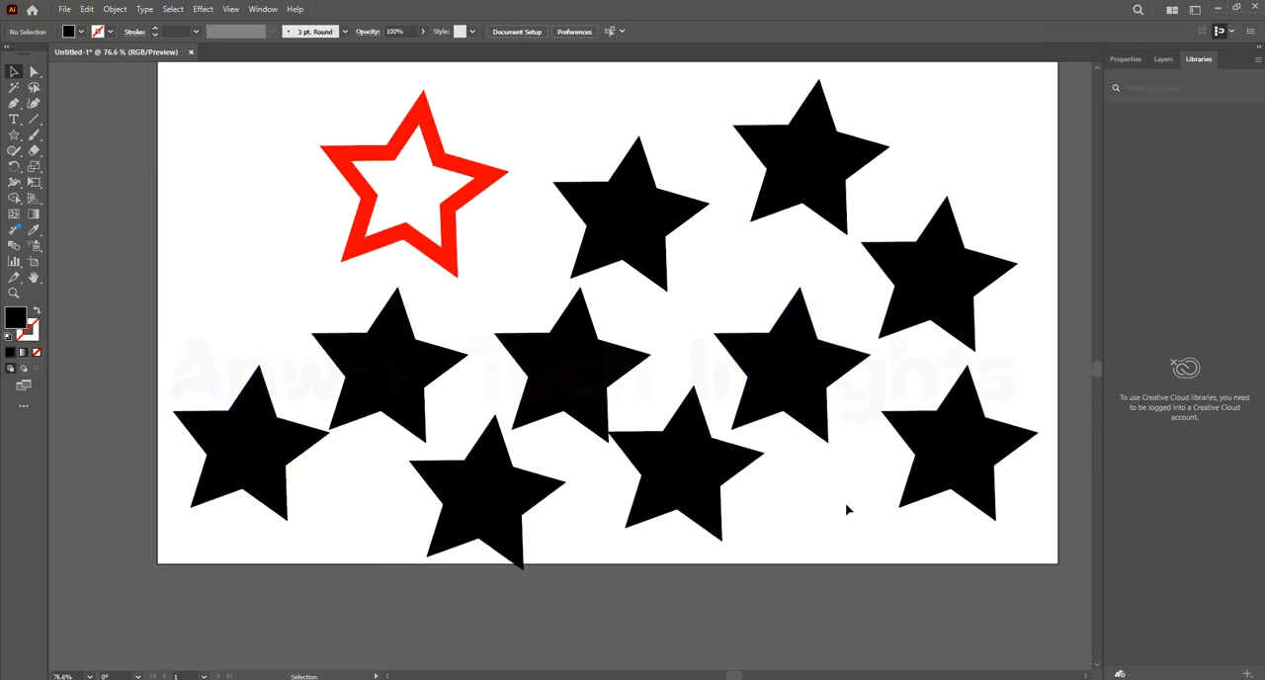
Fill the lower-left black star with the RGB Yellow swatch
scroll(752, 397, down, 1)
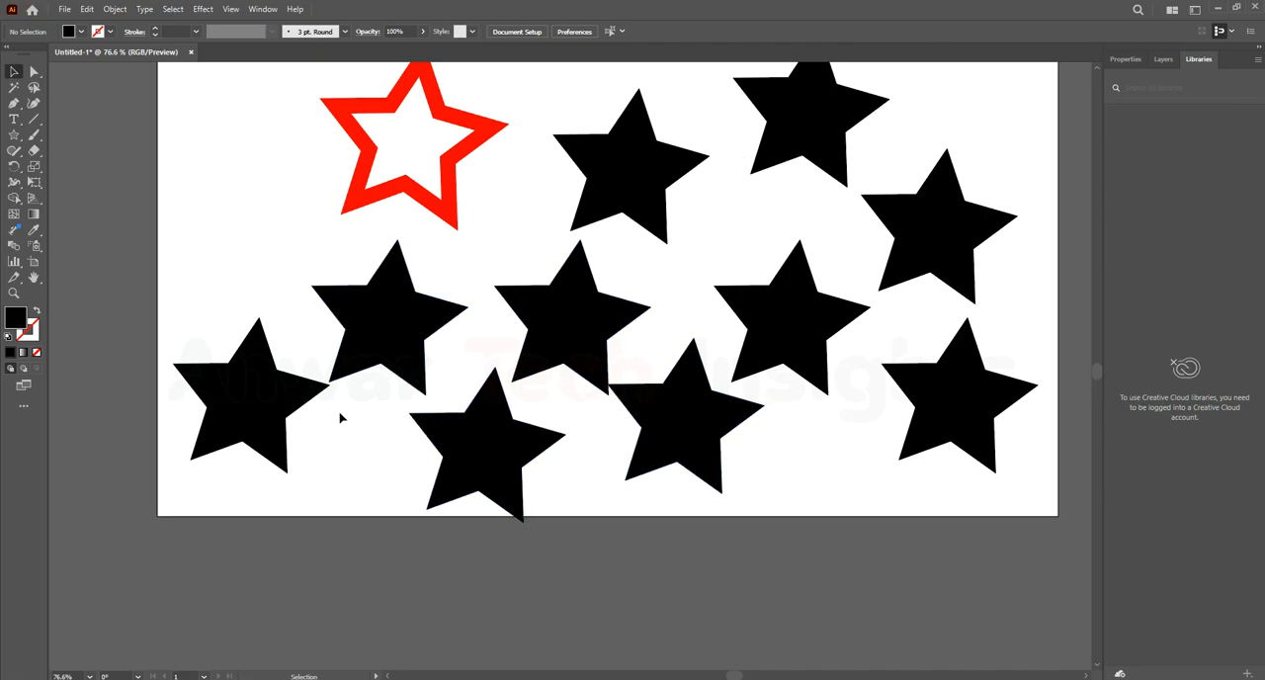
click(267, 414)
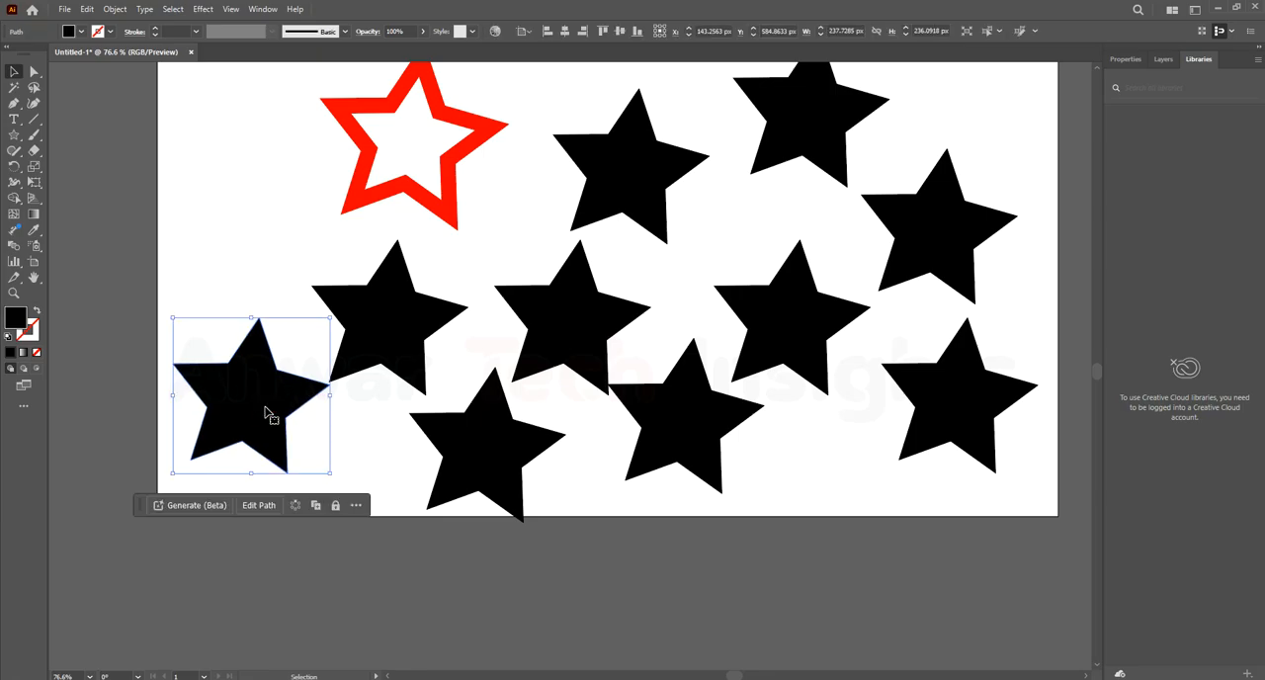
click(82, 33)
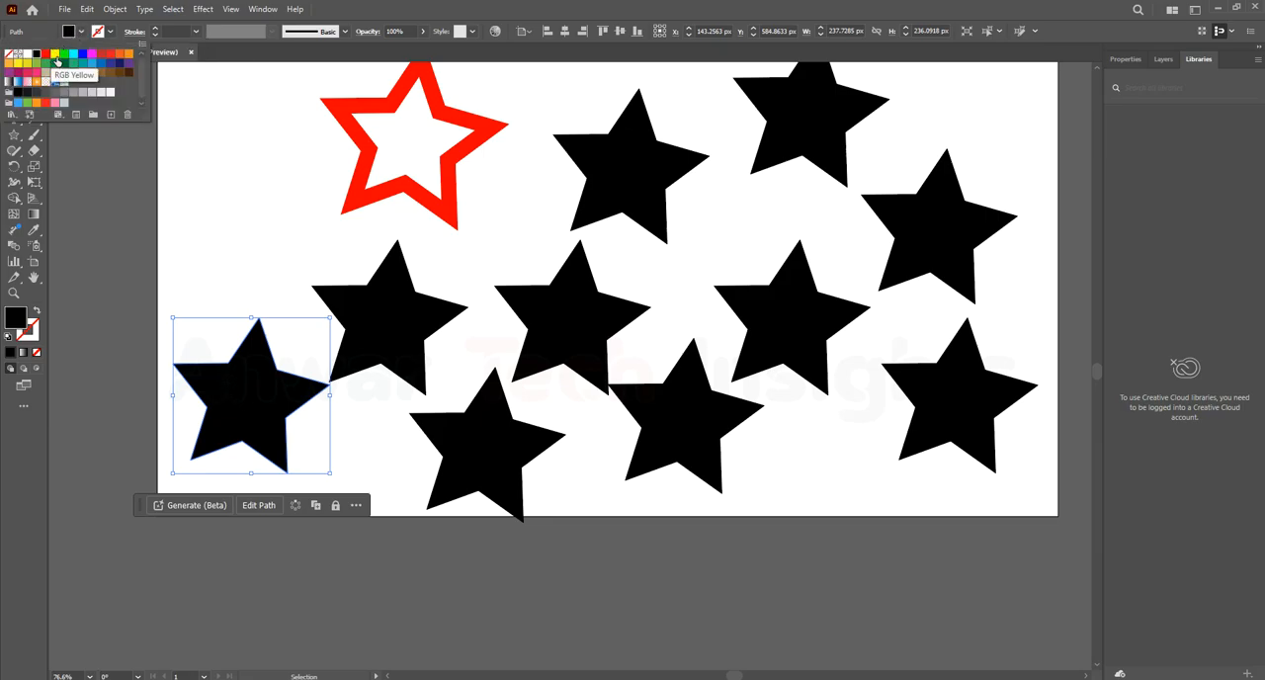
click(54, 55)
click(384, 324)
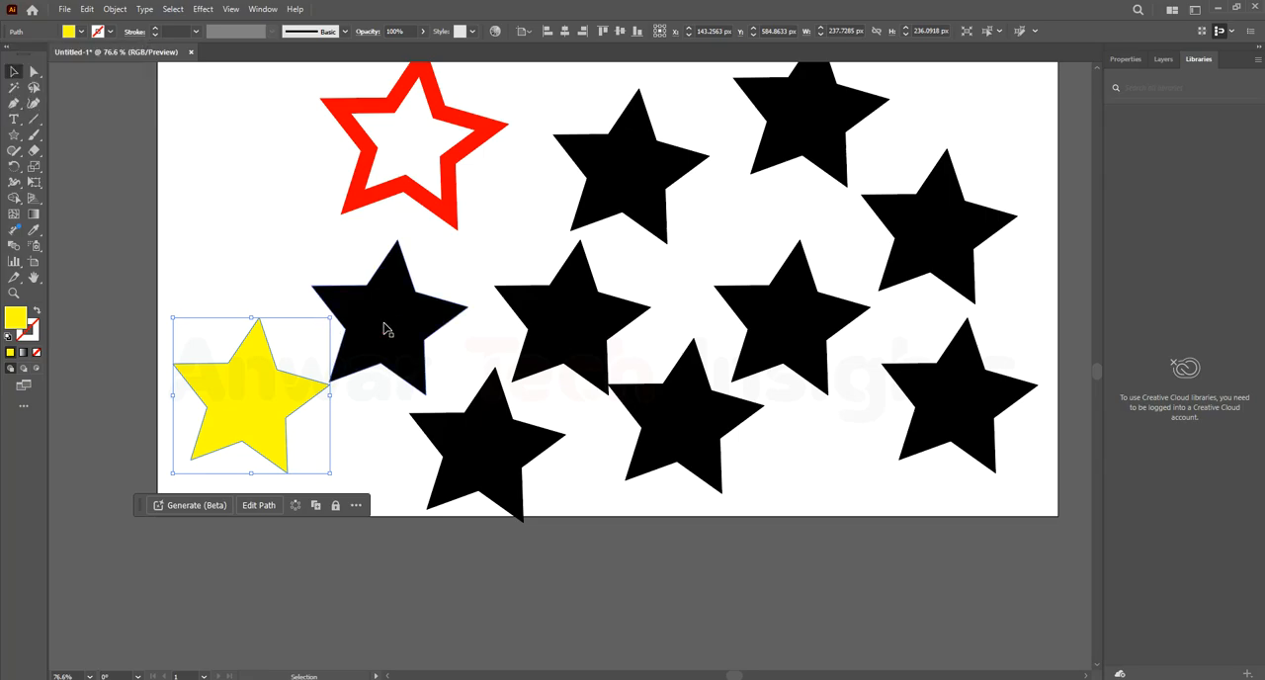
Fill the black star below the red outline star with red and the upper-middle black star with bright green
click(383, 324)
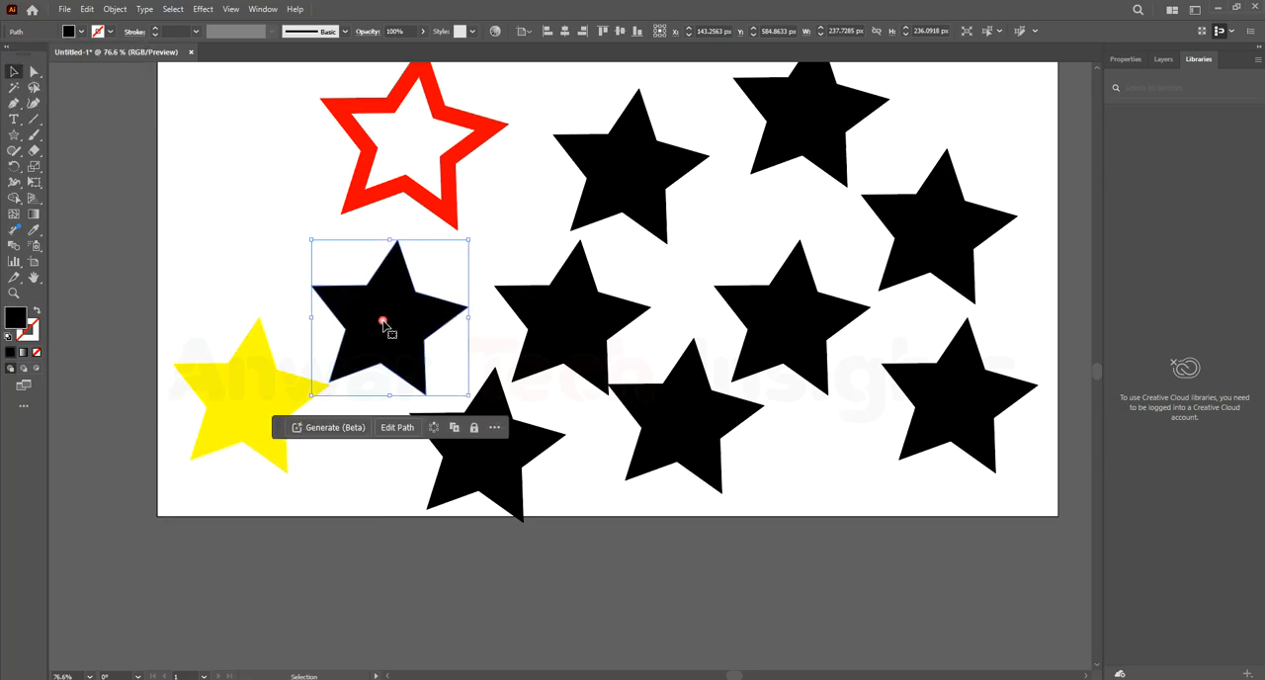
click(82, 33)
click(44, 54)
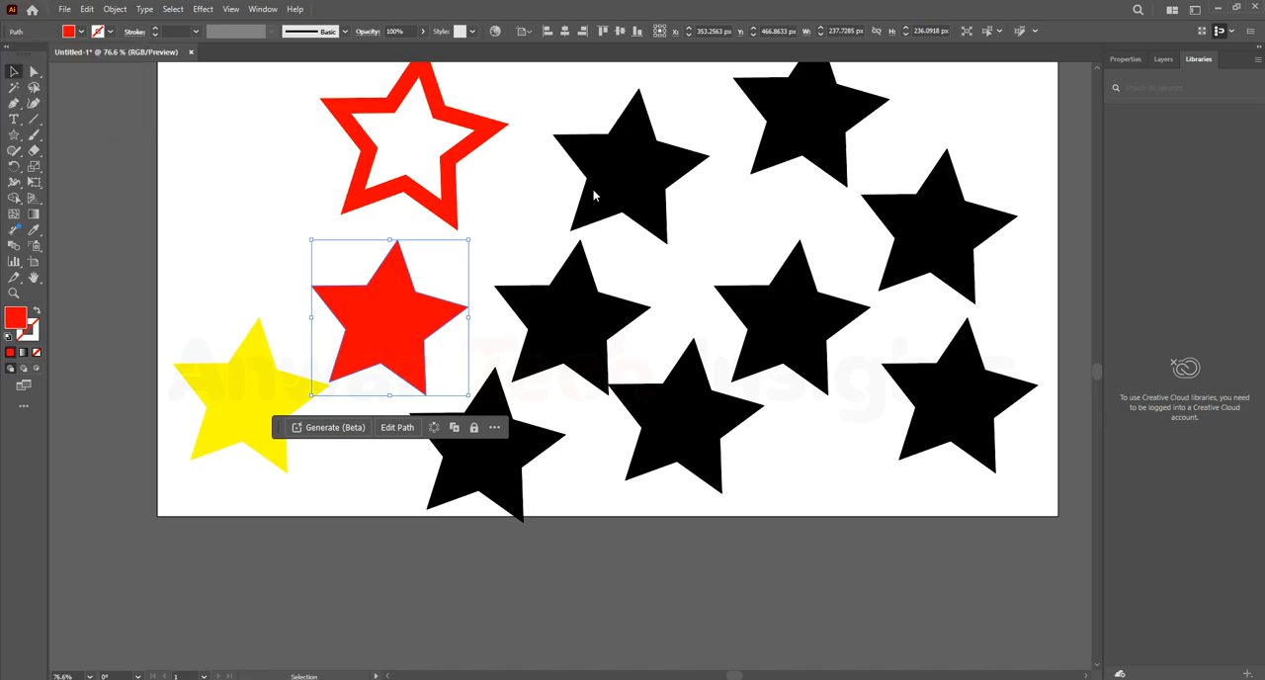
click(626, 164)
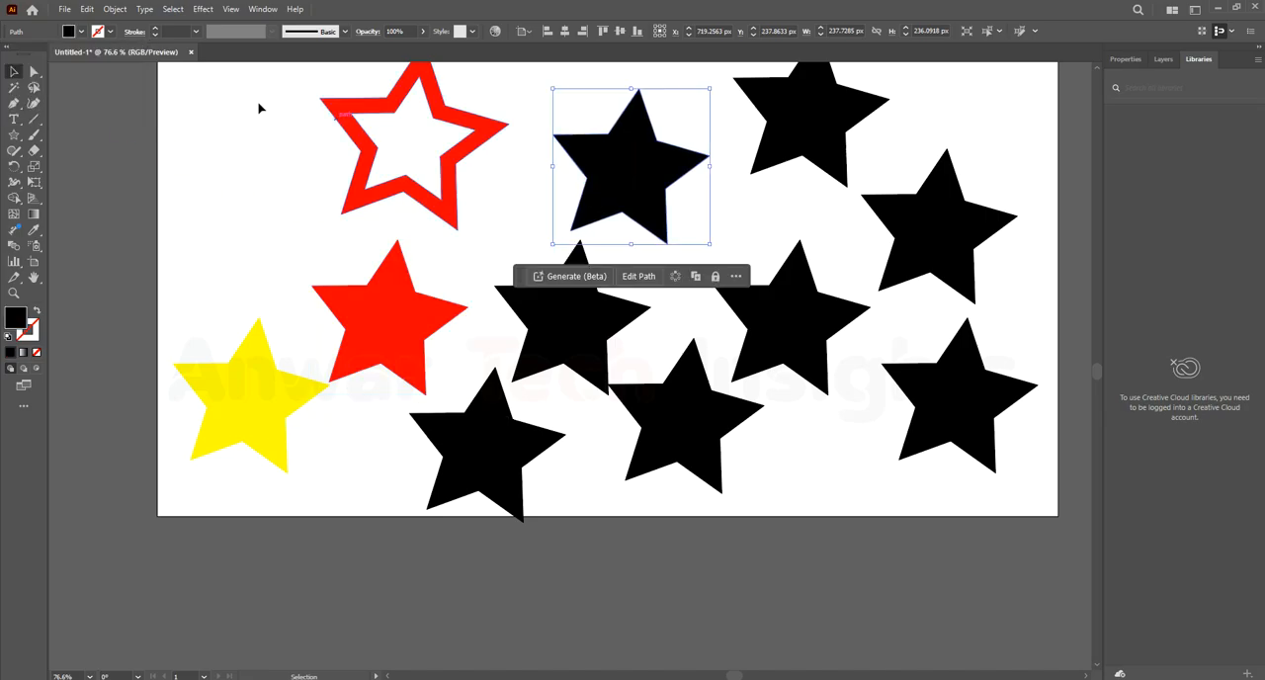
click(82, 32)
click(65, 54)
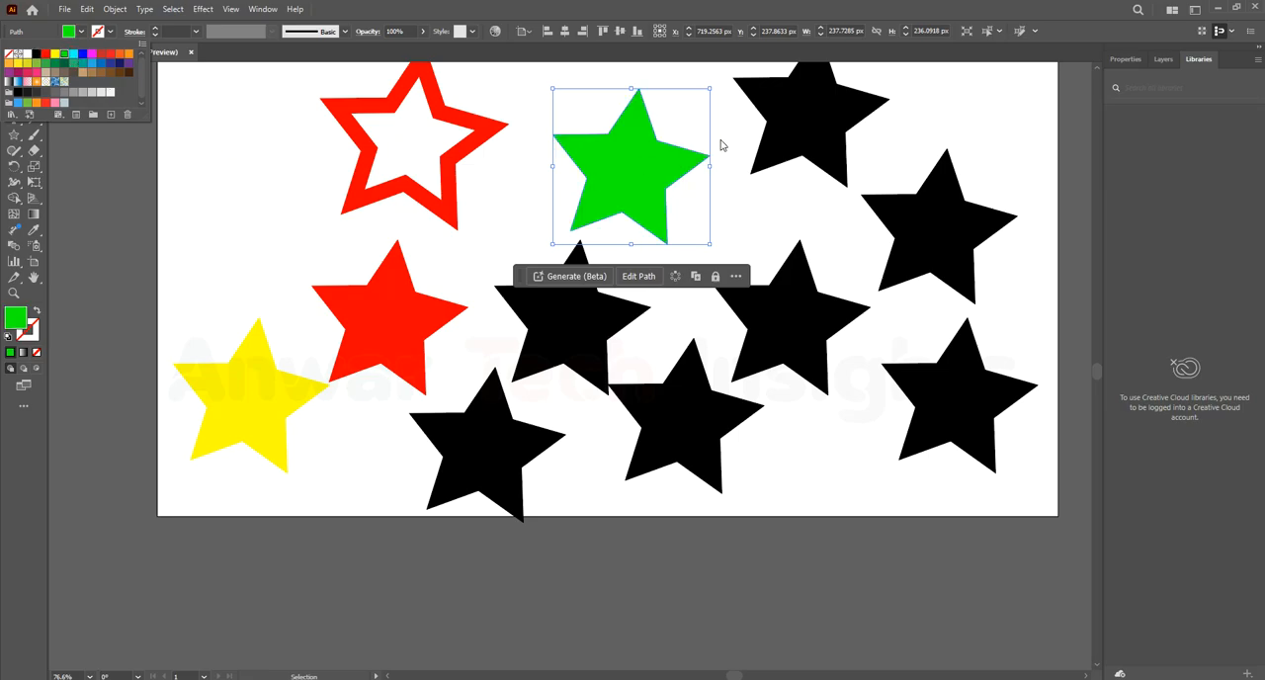
Fill the topmost black star, to the right of the green one, with blue
click(804, 115)
double_click(808, 120)
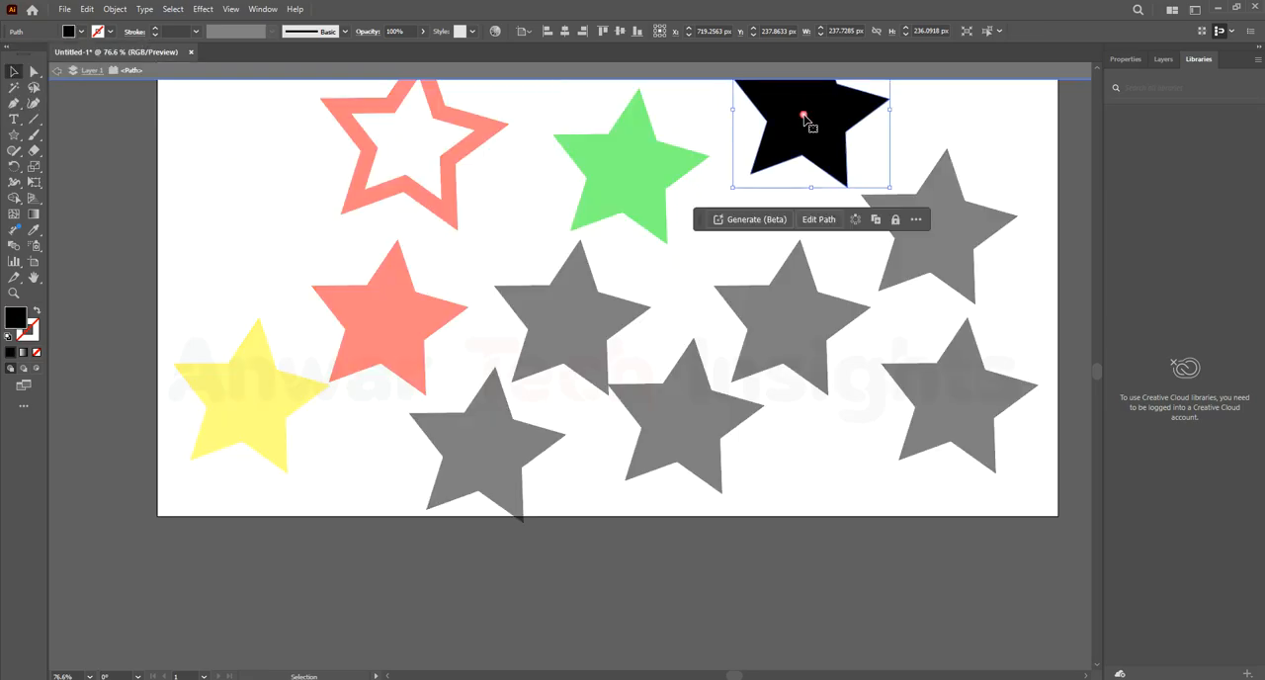
click(60, 79)
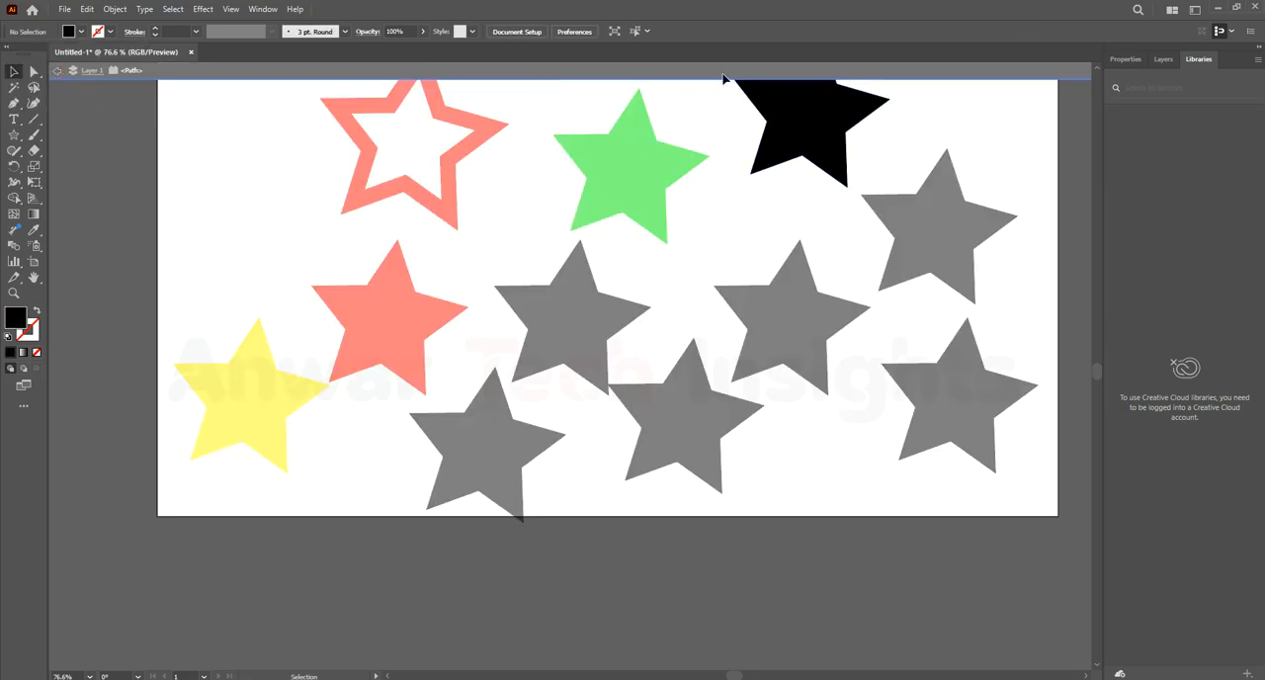
click(59, 74)
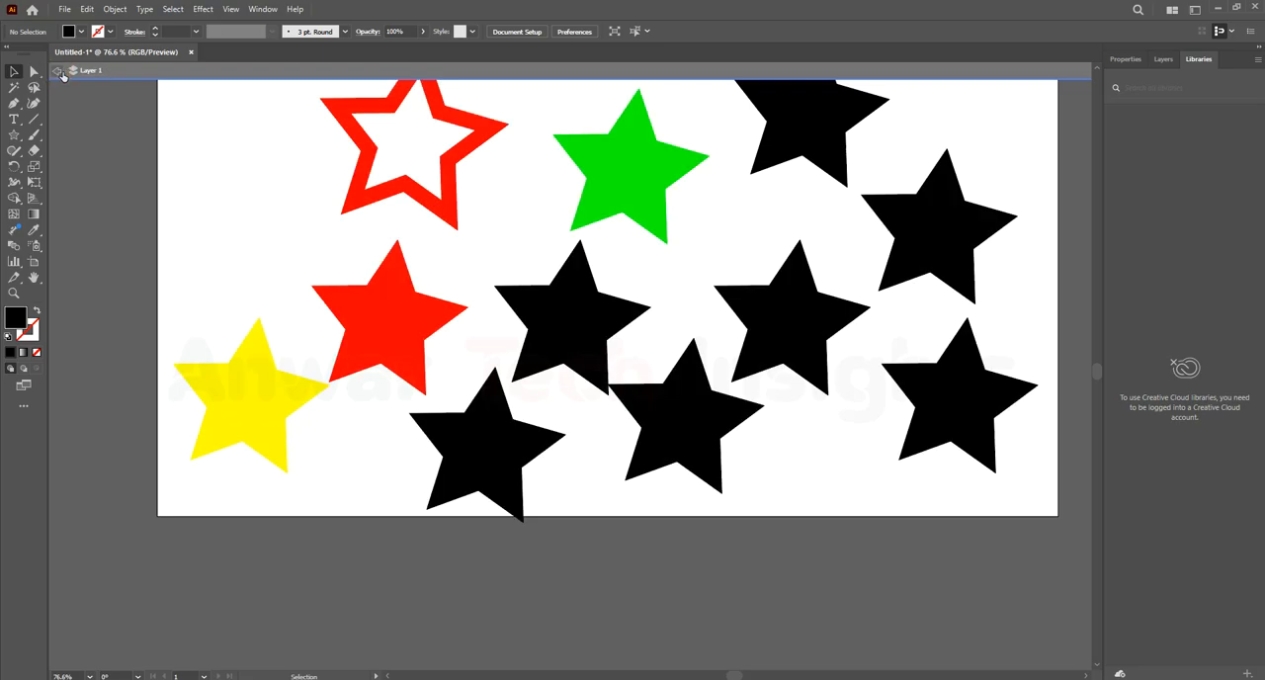
click(782, 117)
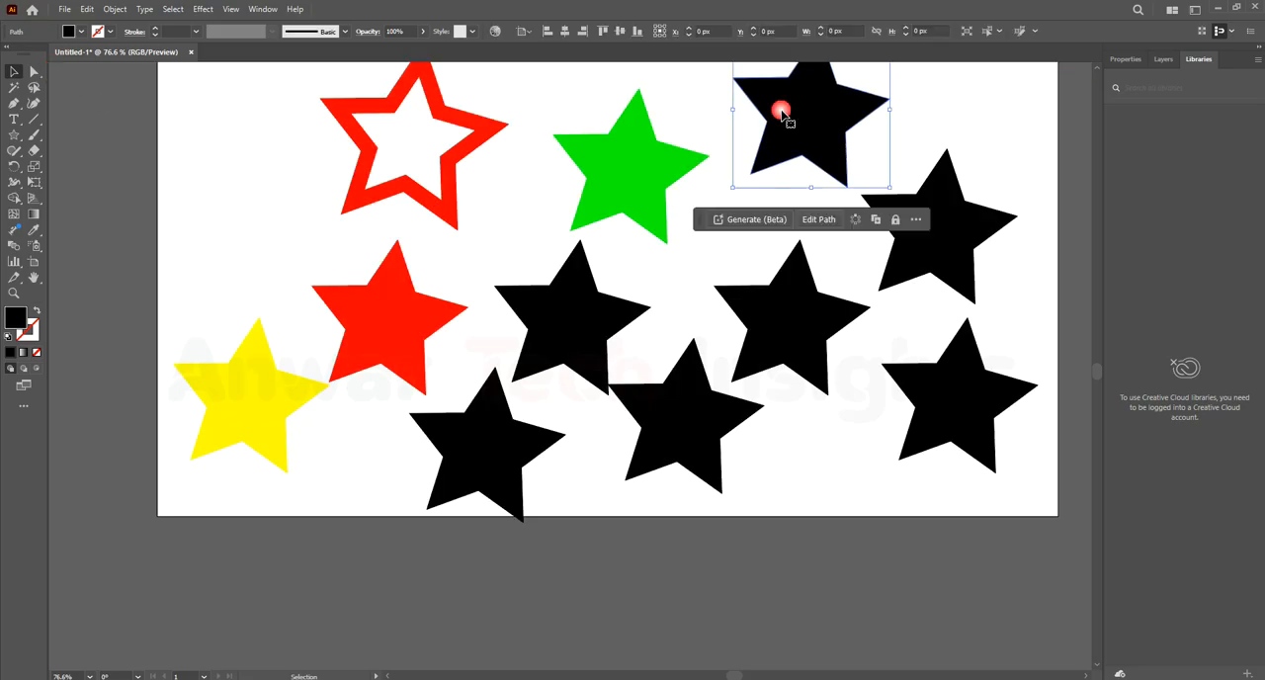
click(80, 33)
click(83, 53)
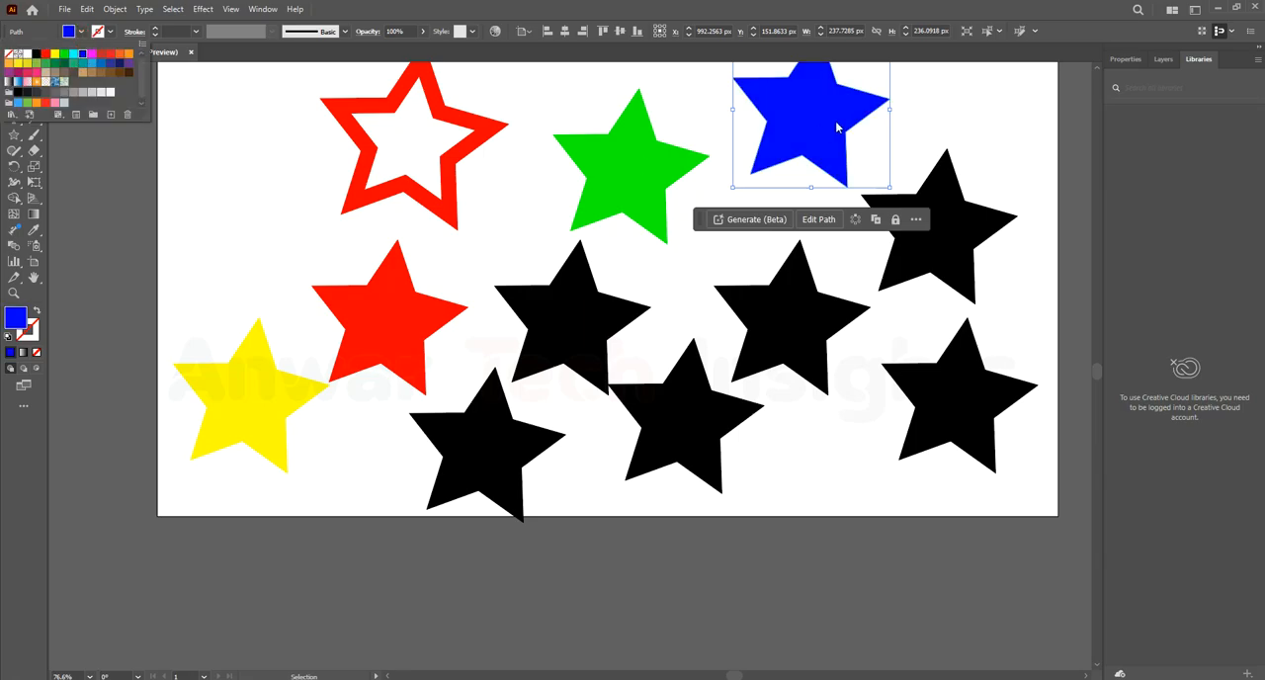
click(967, 119)
click(873, 116)
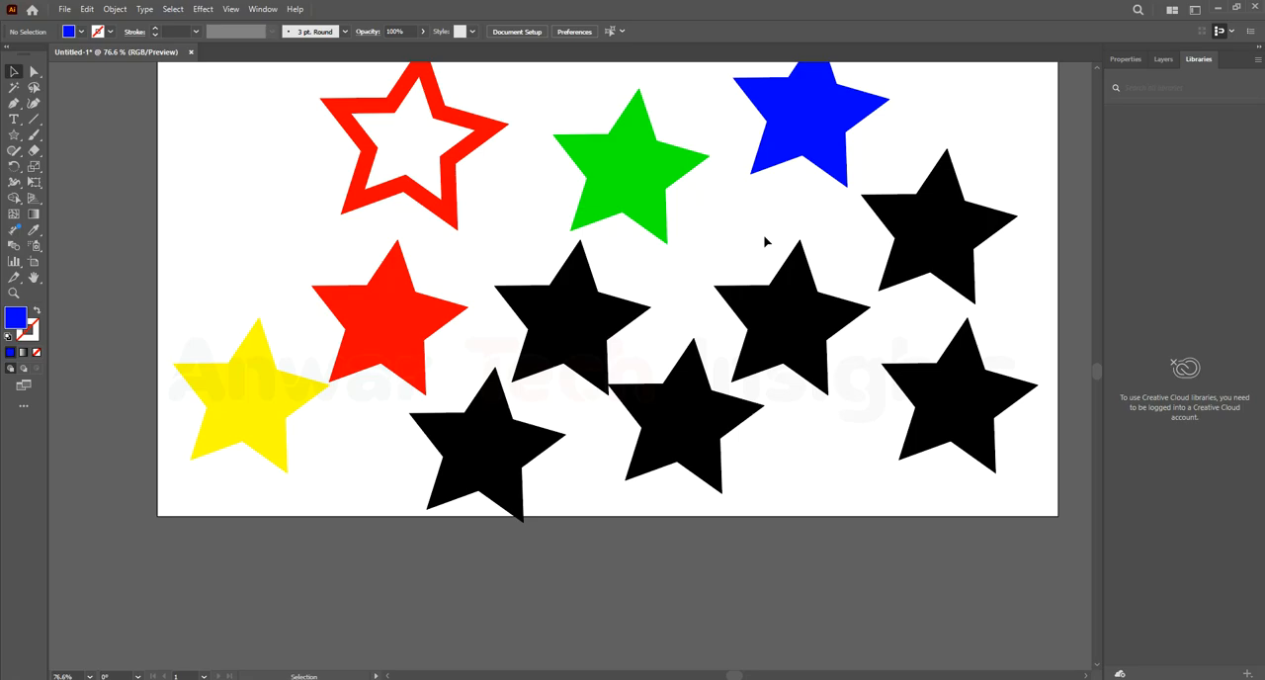
Nudge the black star beside the solid red one slightly up and left, and fill it with golden yellow
drag(601, 330, 590, 327)
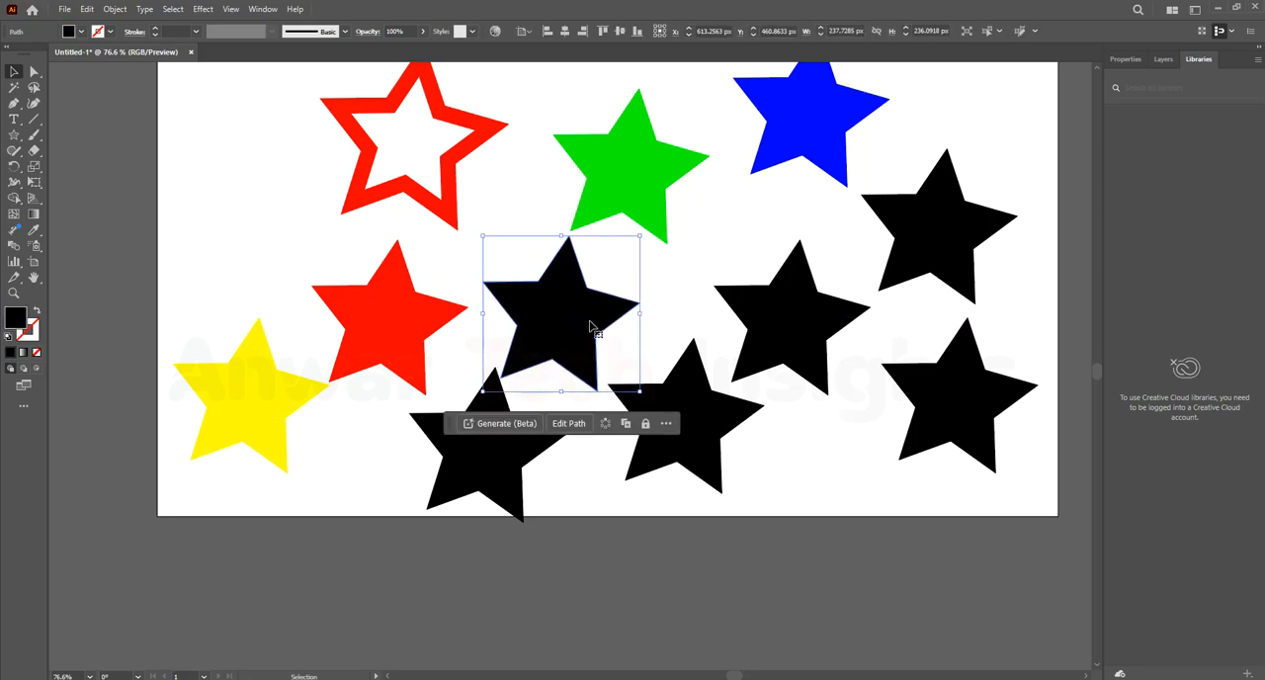
click(81, 31)
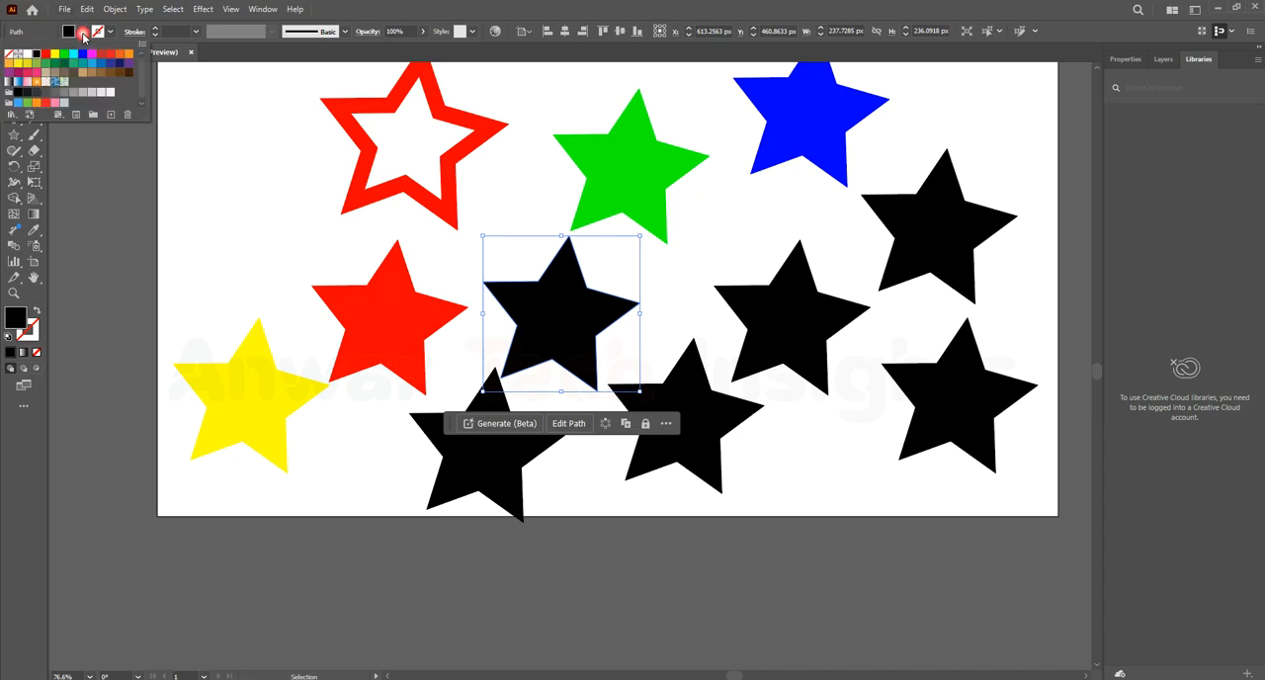
click(20, 64)
click(723, 229)
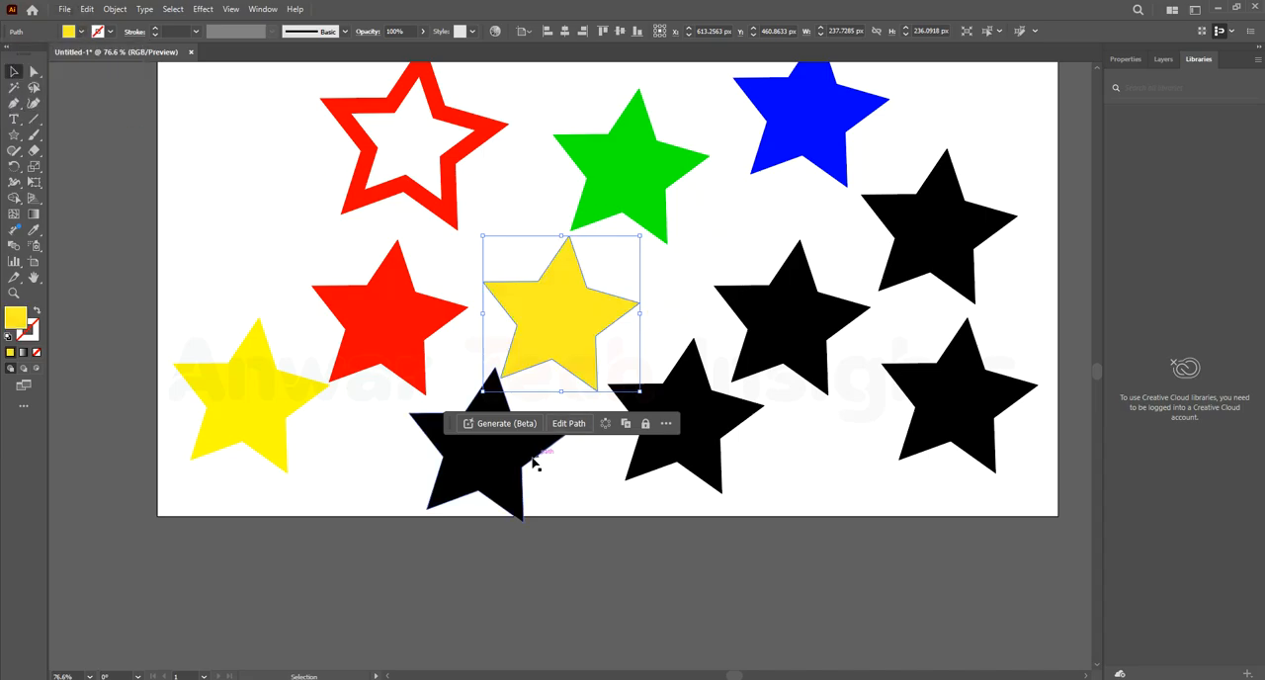
Fill the black star below the golden yellow one with dark red
click(491, 455)
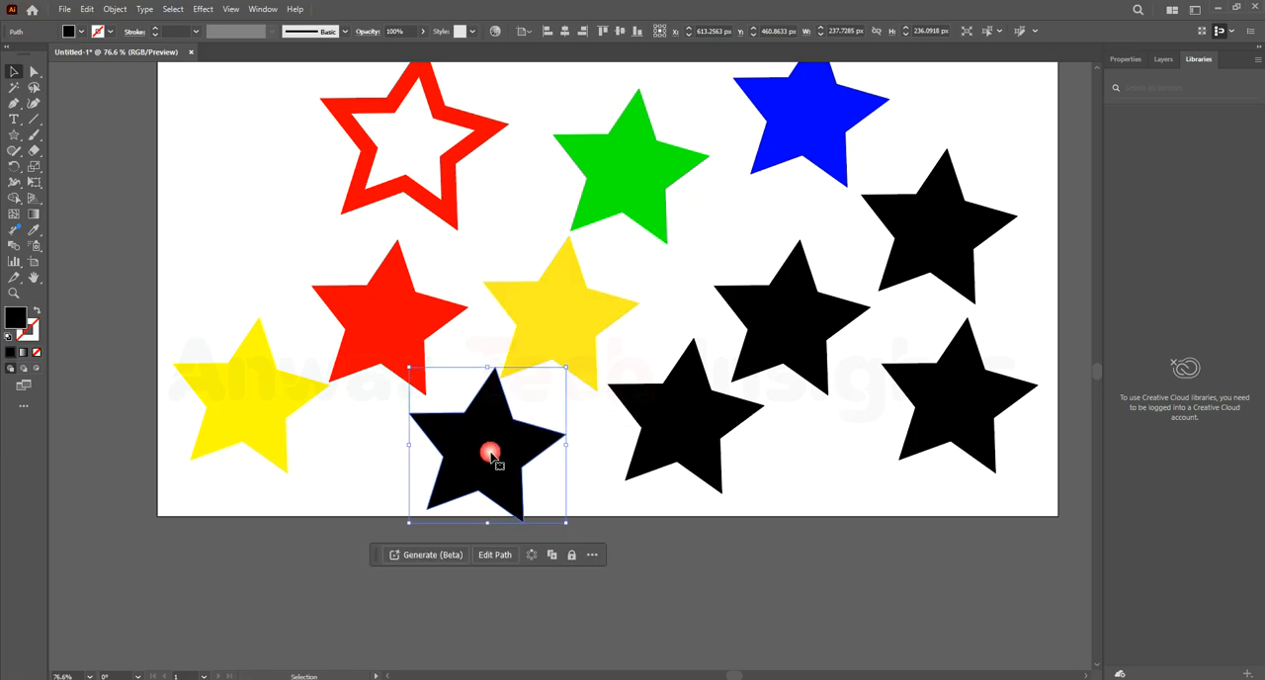
click(81, 30)
click(102, 54)
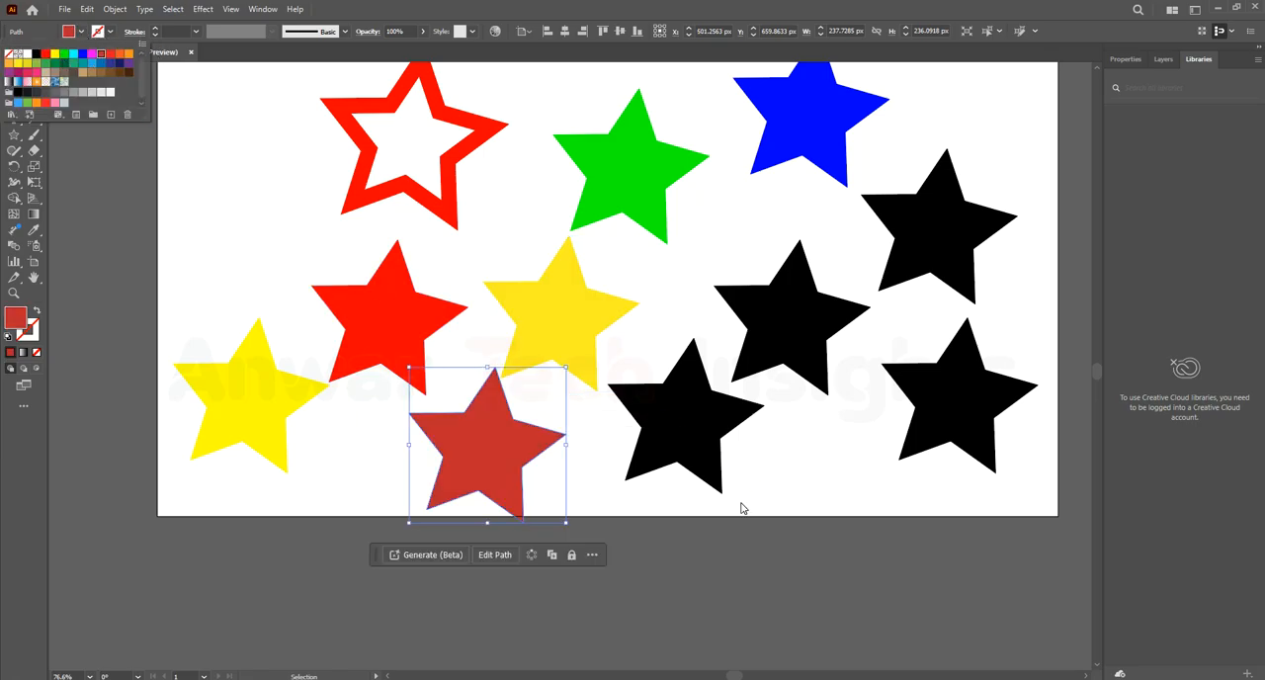
click(788, 477)
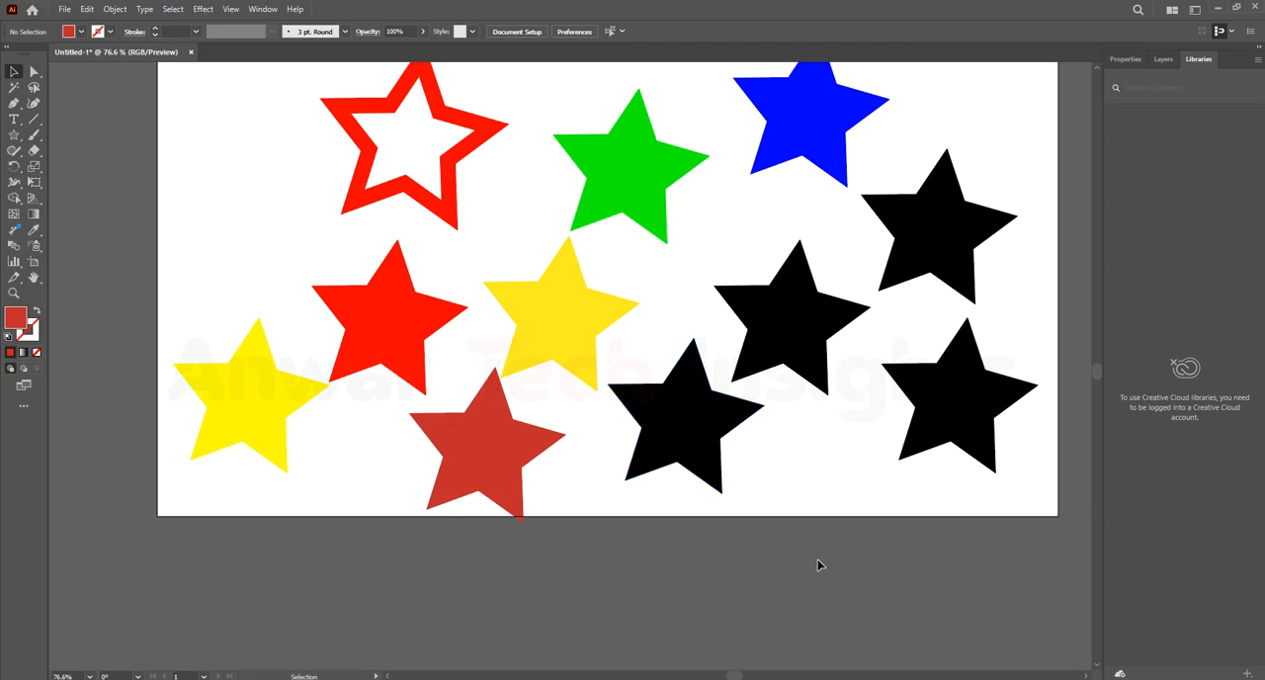
Try the Eyedropper on the two rightmost black stars, sampling the solid red star and the bottom-centre black star
drag(1043, 162, 982, 480)
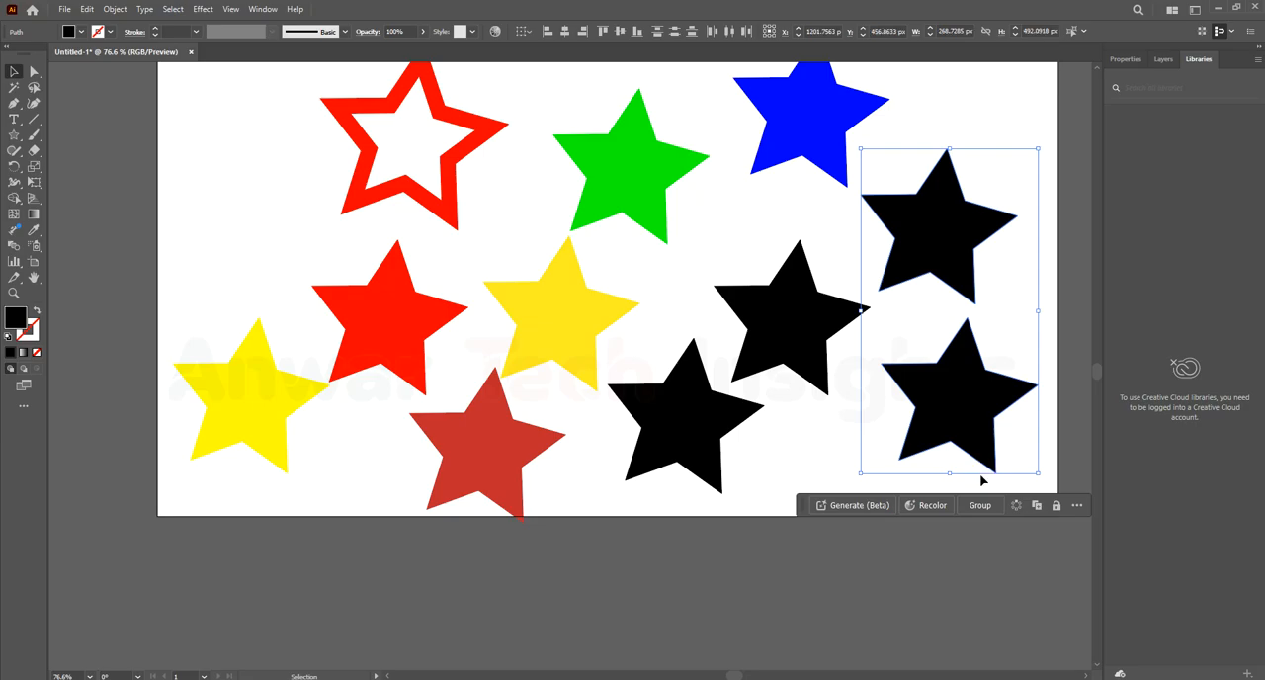
key(i)
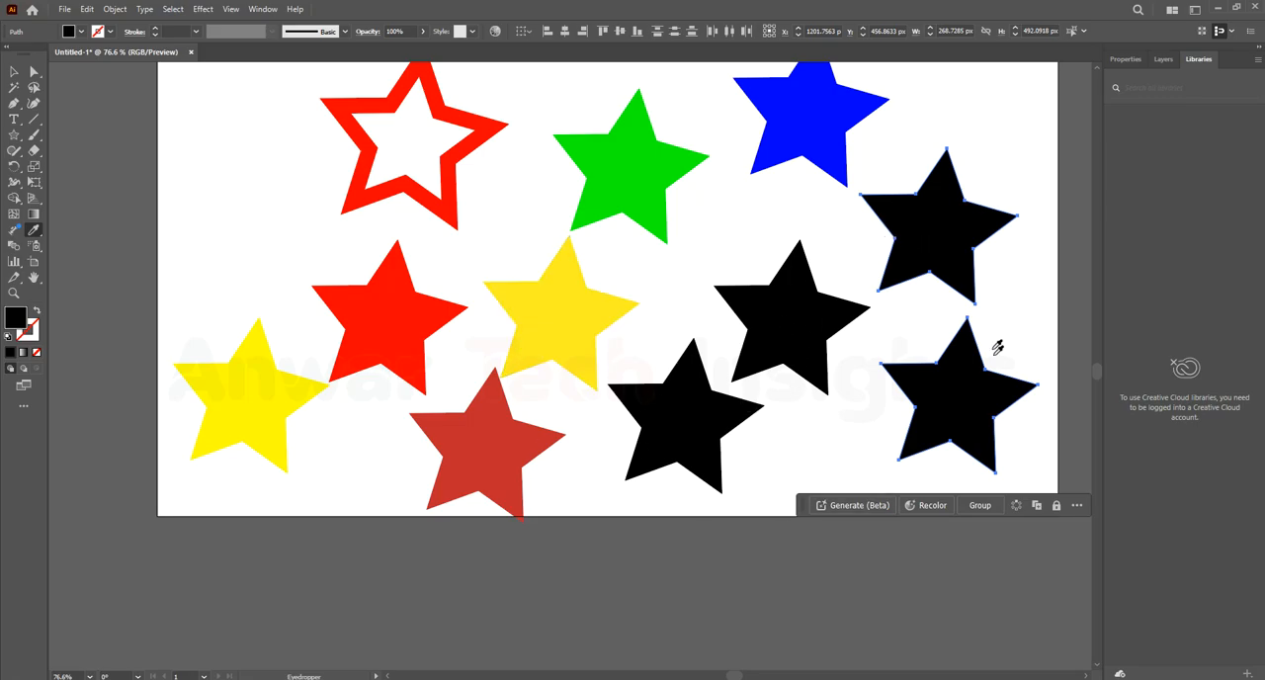
click(403, 325)
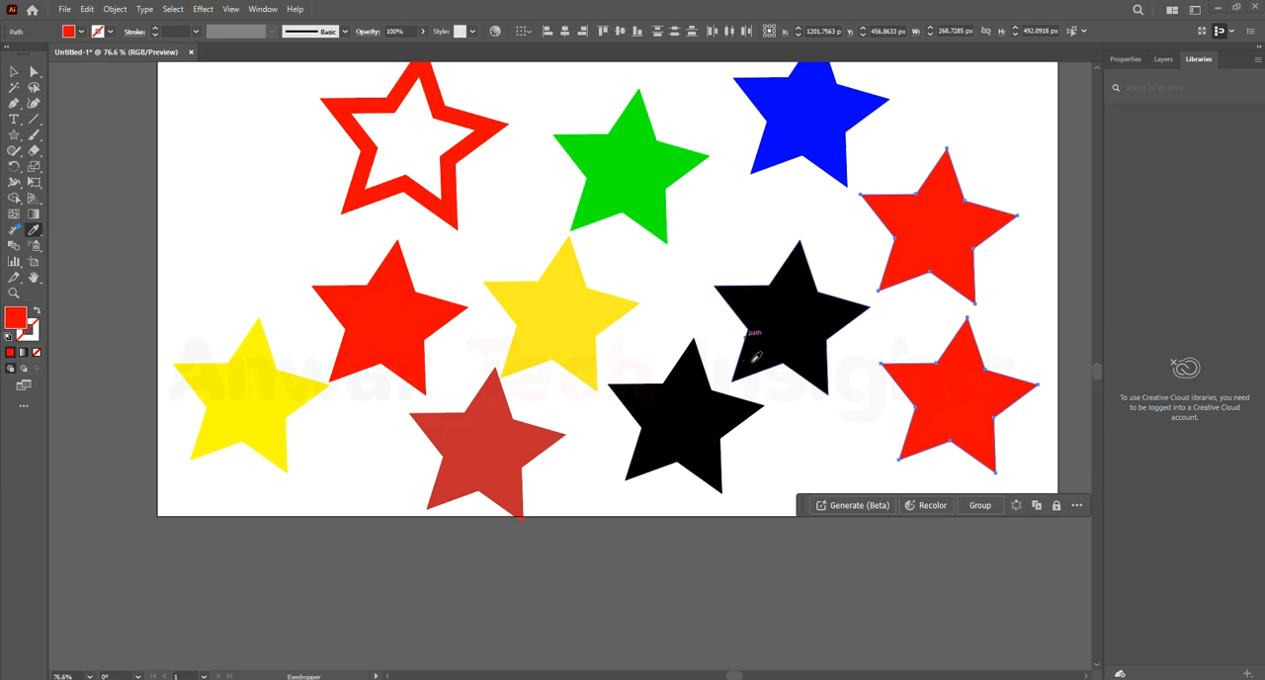
click(698, 430)
Apply the green star's fill to the bottom-centre black star with the Eyedropper
key(v)
click(693, 422)
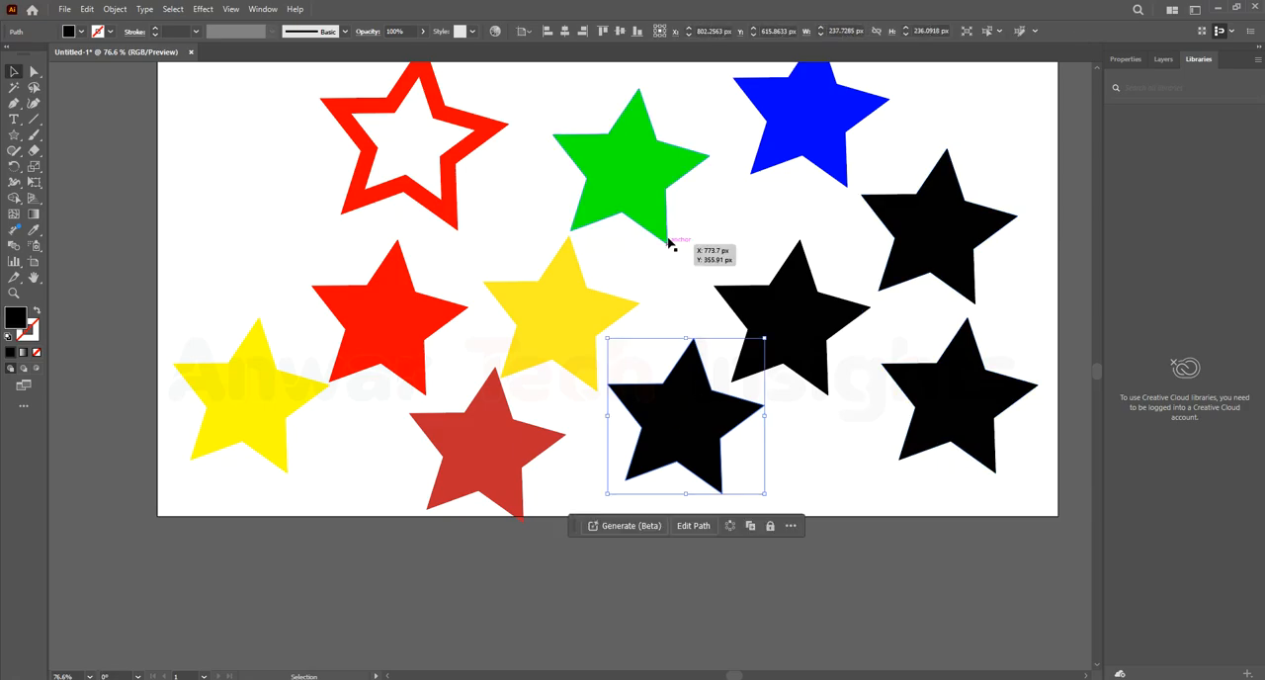
key(i)
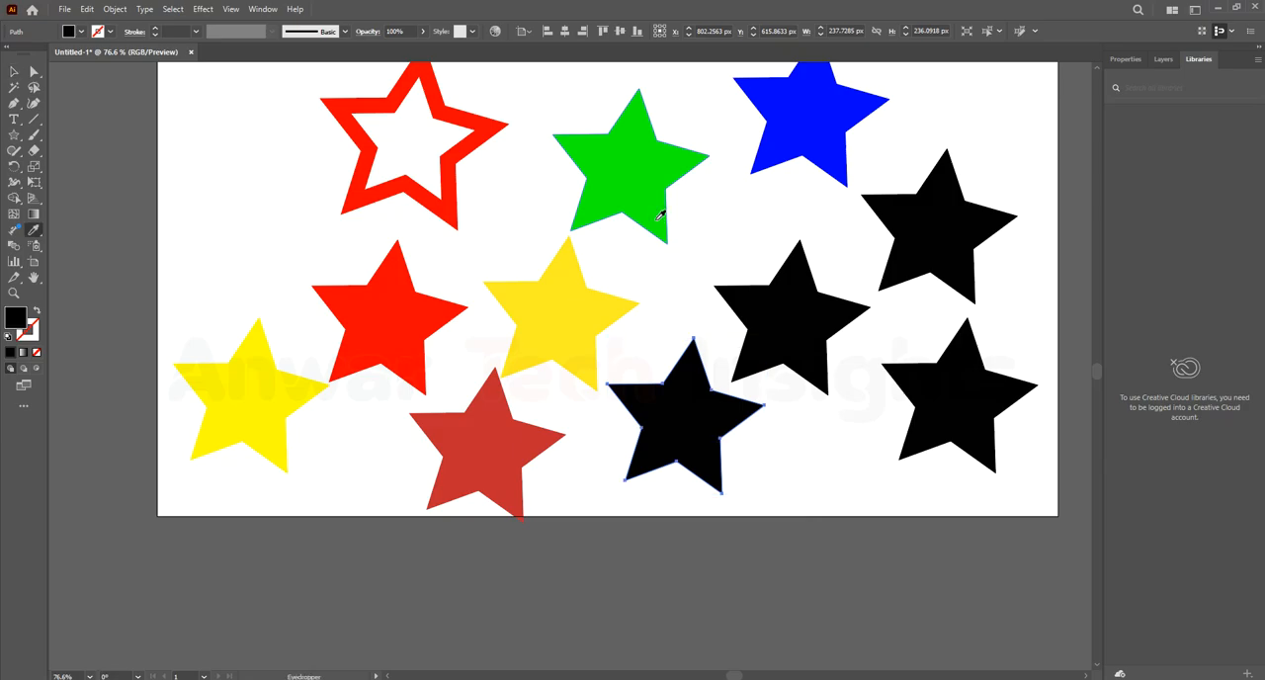
click(654, 209)
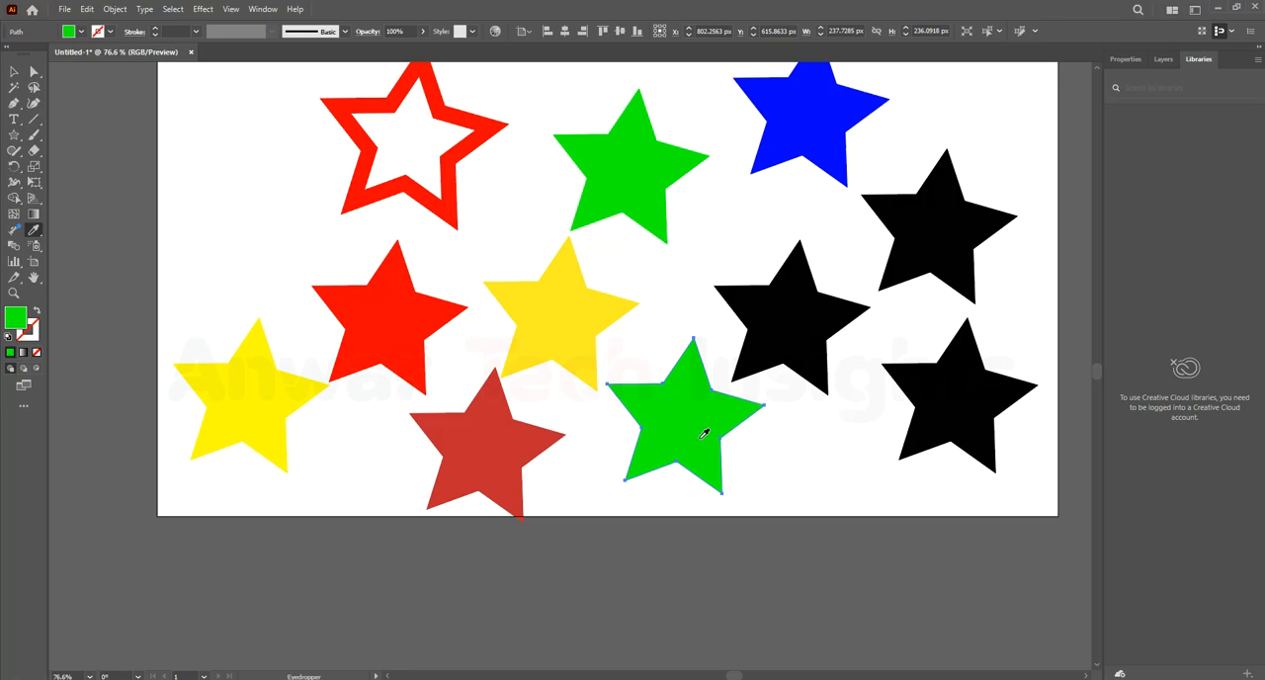
Switch to the Selection tool and deselect the lower green star, leaving nothing selected on the artboard
key(v)
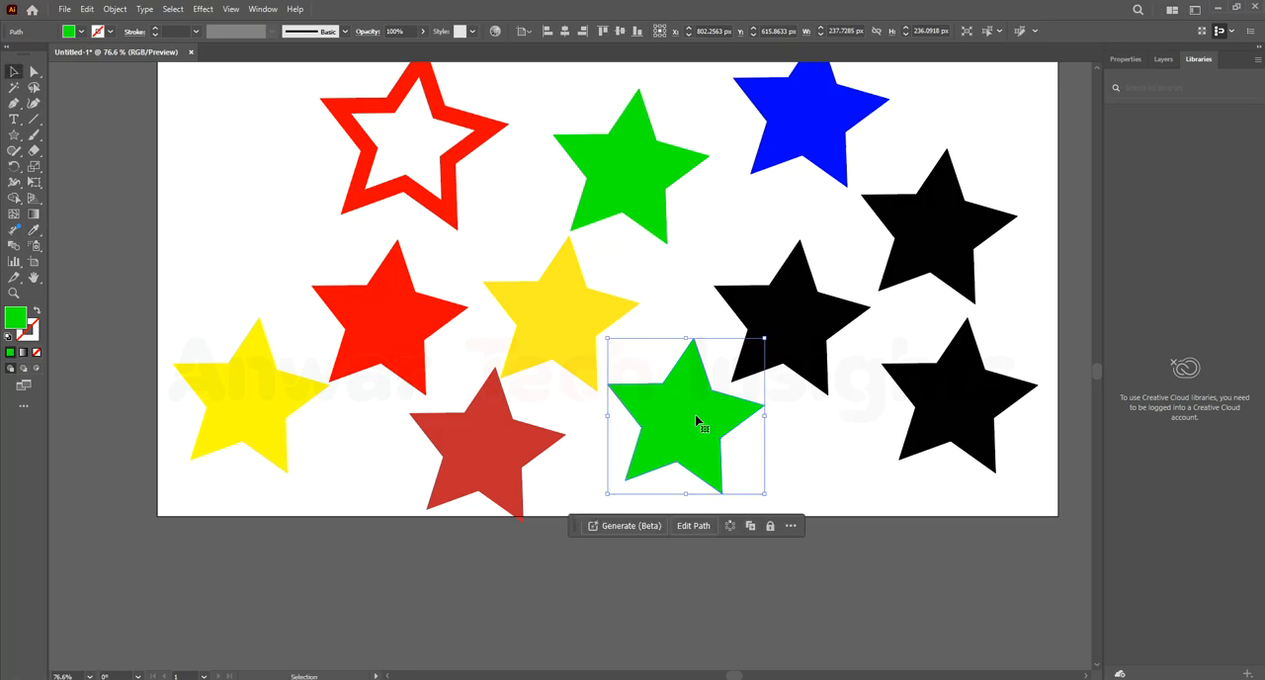
click(674, 355)
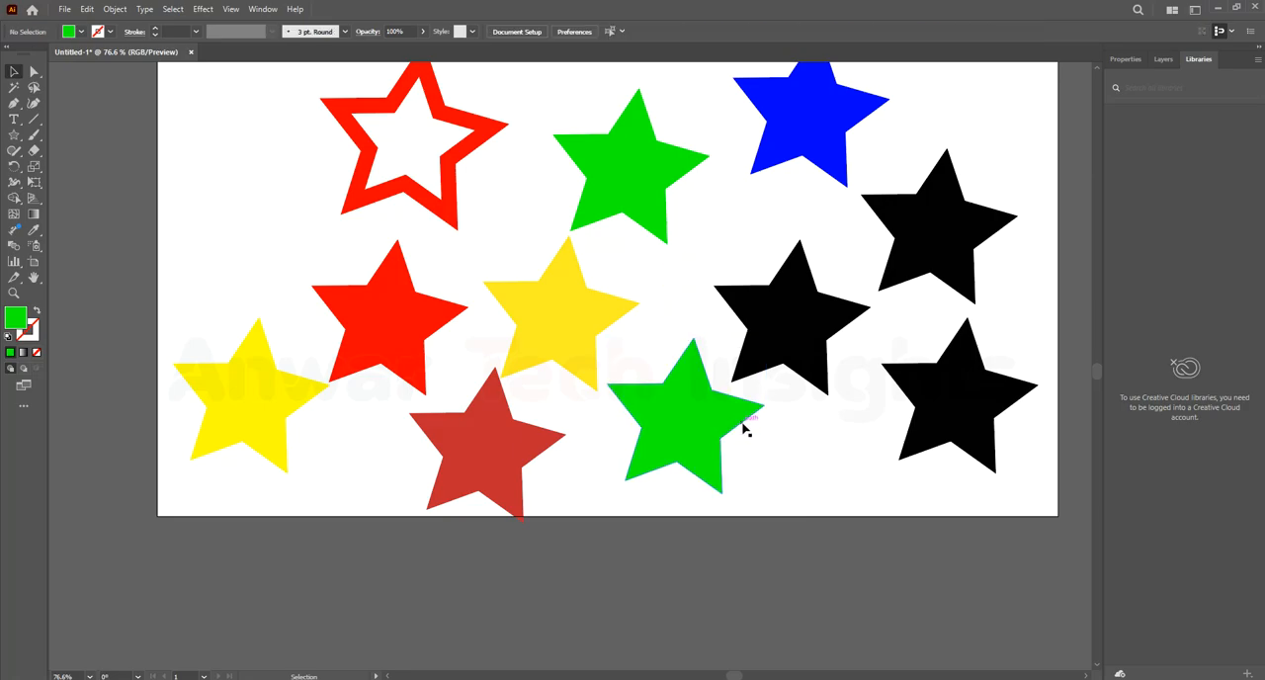
click(636, 438)
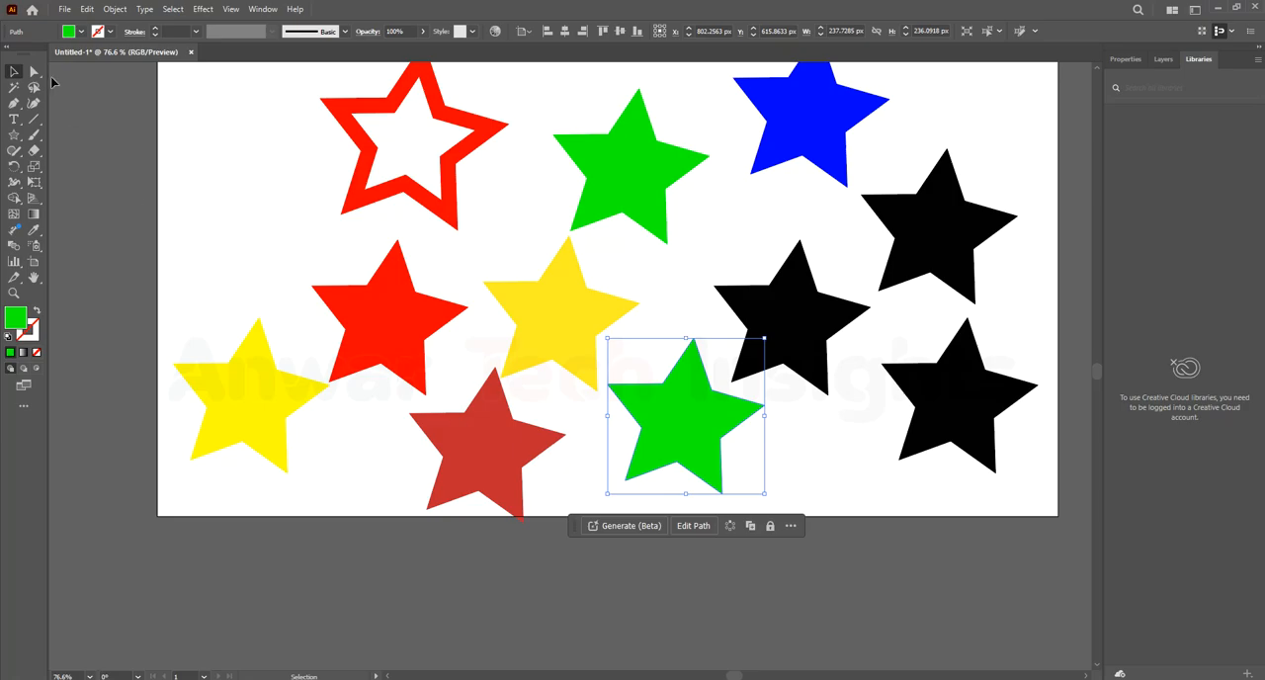
click(279, 238)
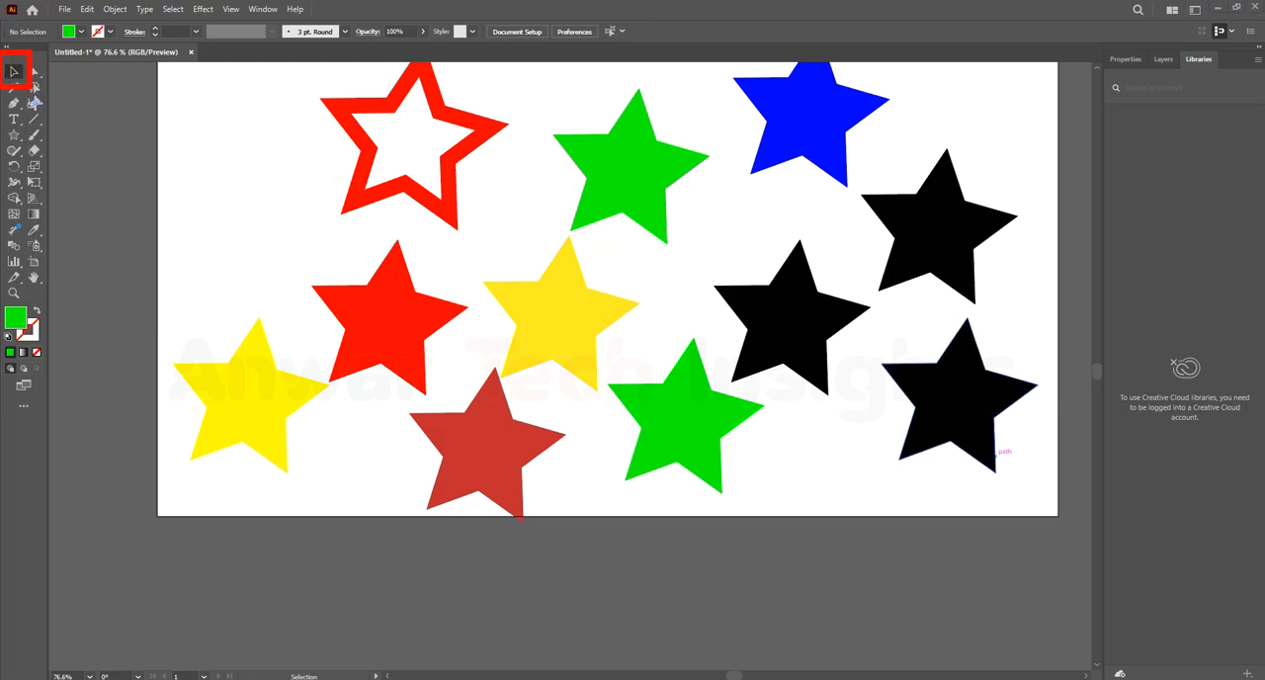
click(197, 83)
click(363, 174)
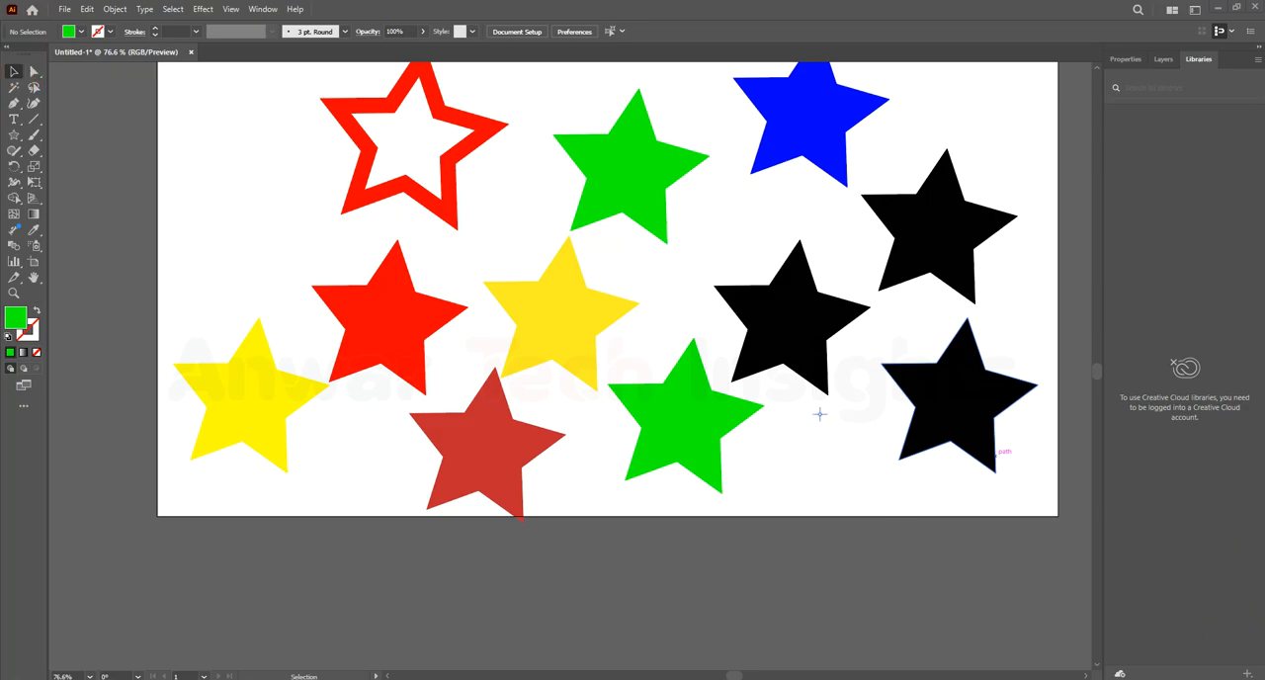
click(14, 74)
click(230, 174)
click(225, 157)
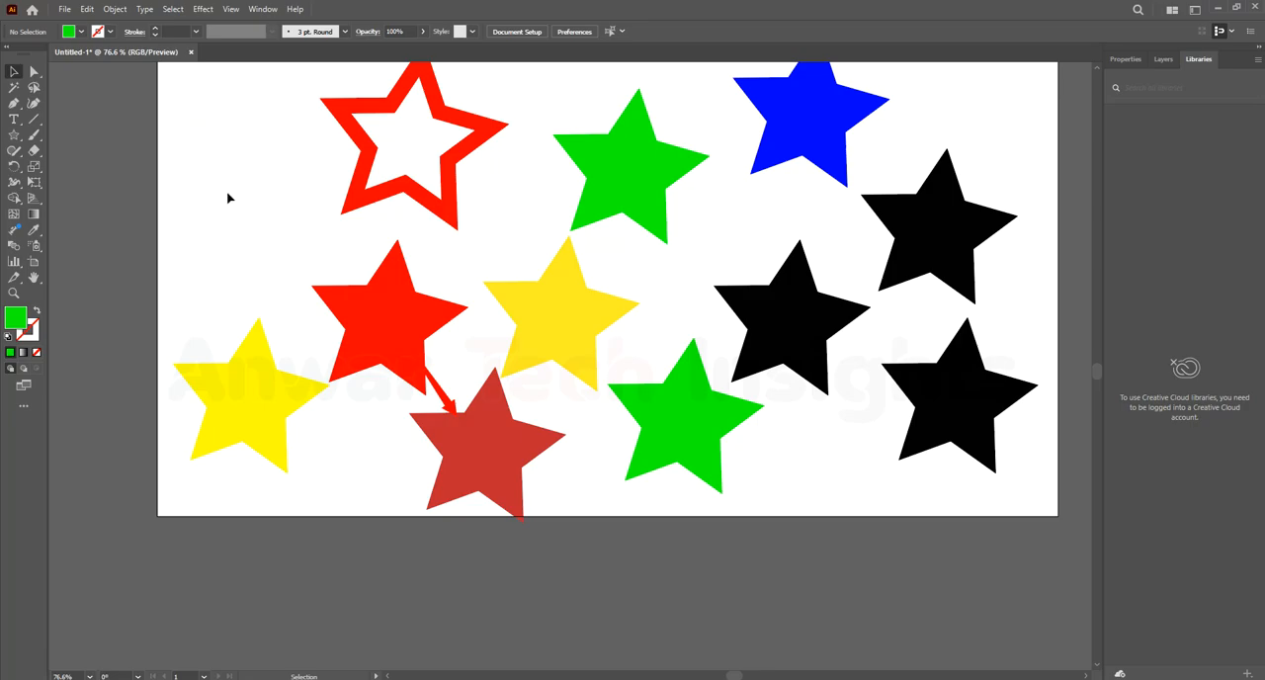
scroll(696, 454, down, 1)
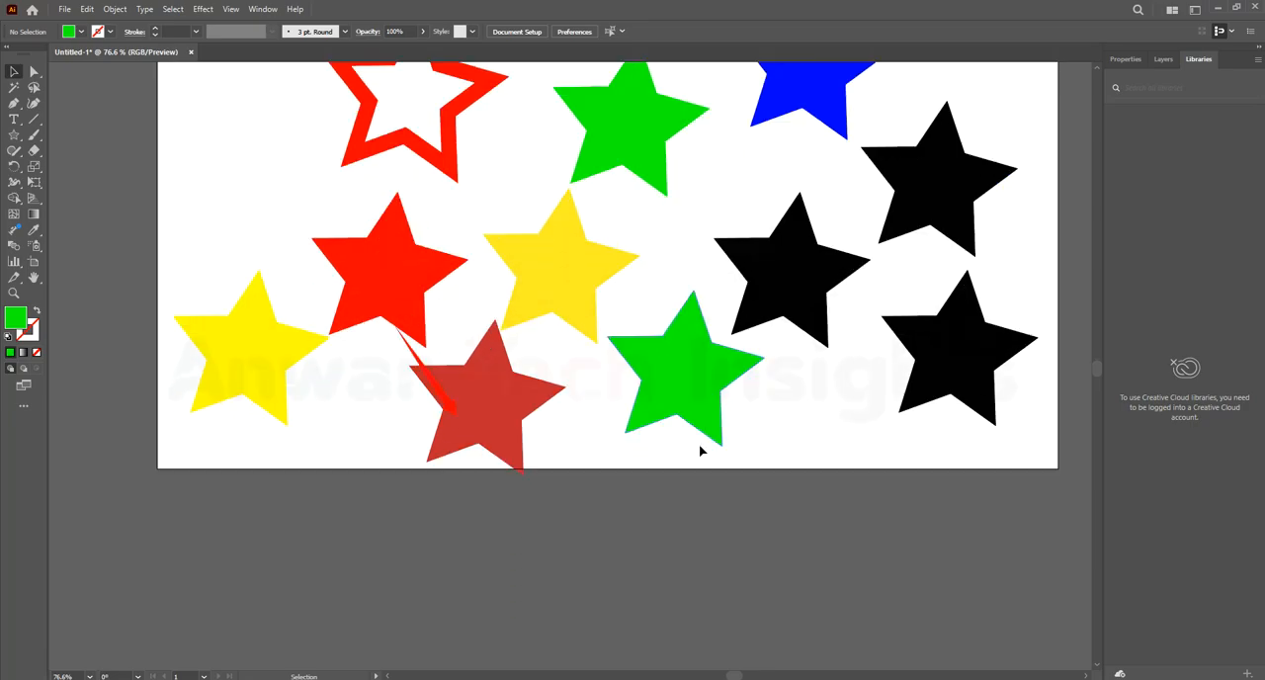
scroll(701, 440, up, 2)
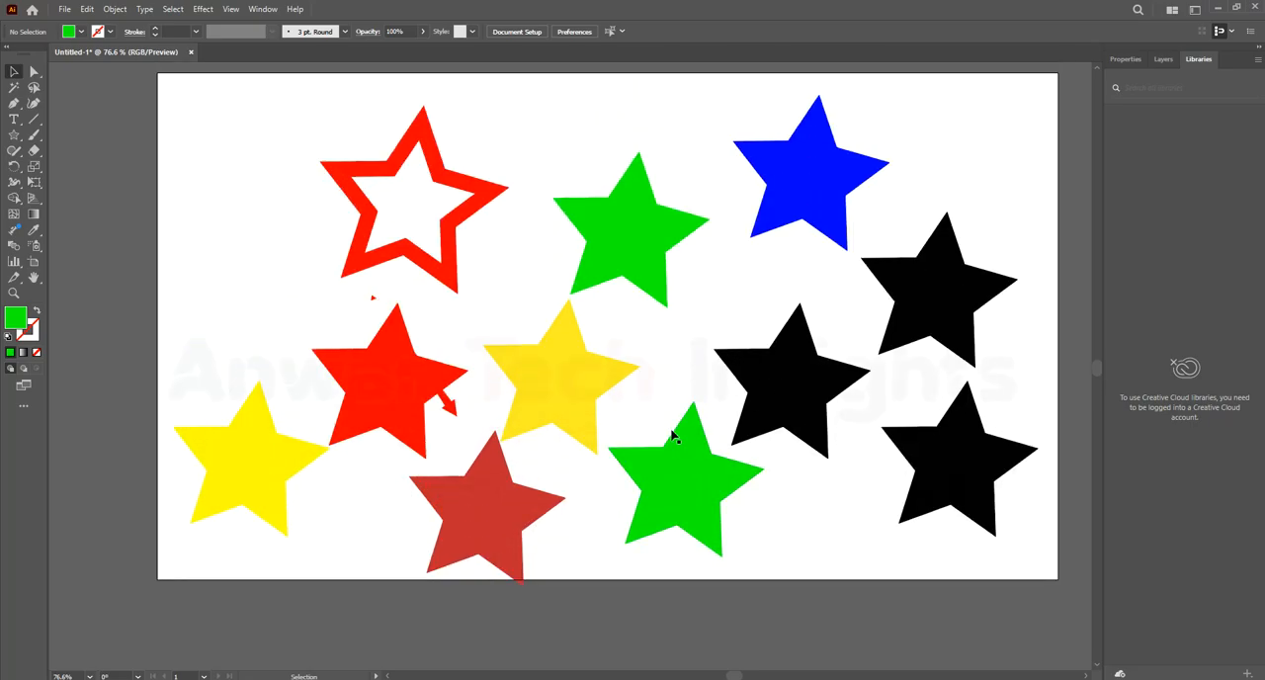